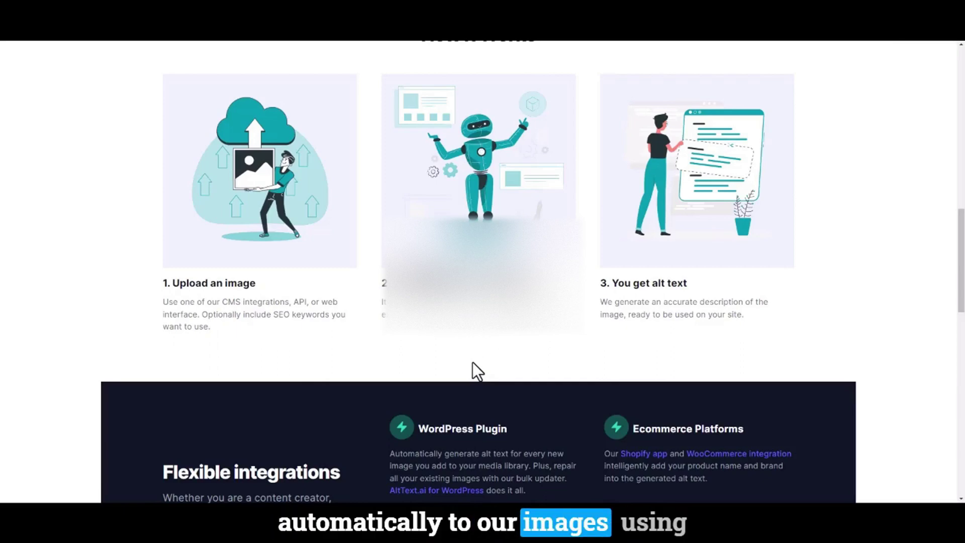
{"action": "scroll", "coordinate": [472, 362], "scroll_direction": "down", "scroll_amount": 2}
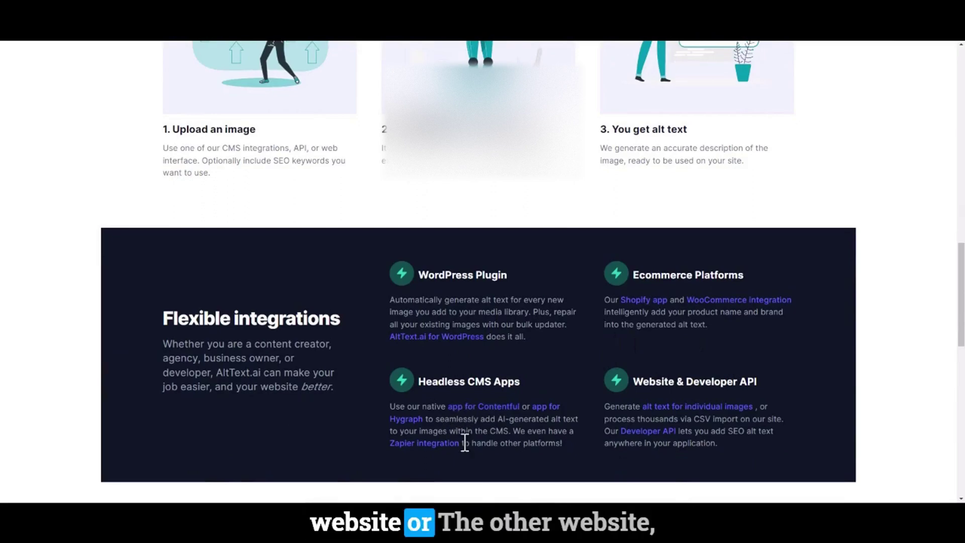
{"action": "scroll", "coordinate": [531, 433], "scroll_direction": "up", "scroll_amount": 4}
{"action": "scroll", "coordinate": [531, 434], "scroll_direction": "up", "scroll_amount": 3}
{"action": "scroll", "coordinate": [530, 441], "scroll_direction": "down", "scroll_amount": 3}
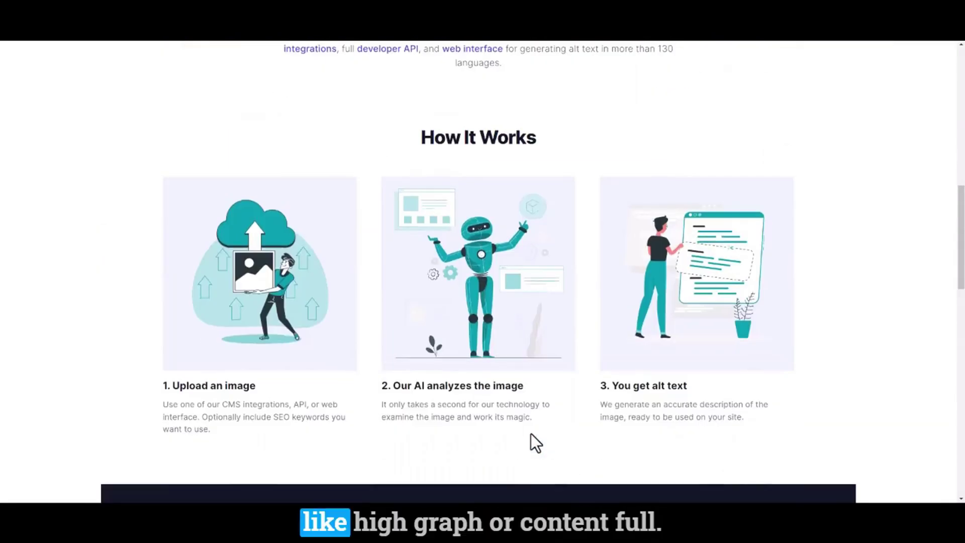
{"action": "scroll", "coordinate": [531, 441], "scroll_direction": "down", "scroll_amount": 5}
{"action": "scroll", "coordinate": [498, 432], "scroll_direction": "down", "scroll_amount": 1}
{"action": "scroll", "coordinate": [467, 377], "scroll_direction": "up", "scroll_amount": 4}
{"action": "scroll", "coordinate": [501, 316], "scroll_direction": "down", "scroll_amount": 1}
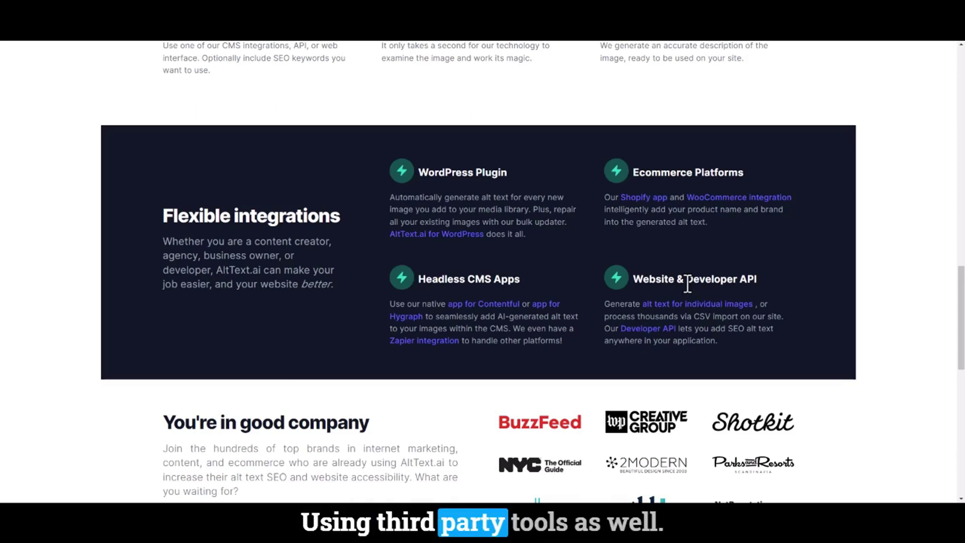
{"action": "scroll", "coordinate": [691, 293], "scroll_direction": "up", "scroll_amount": 3}
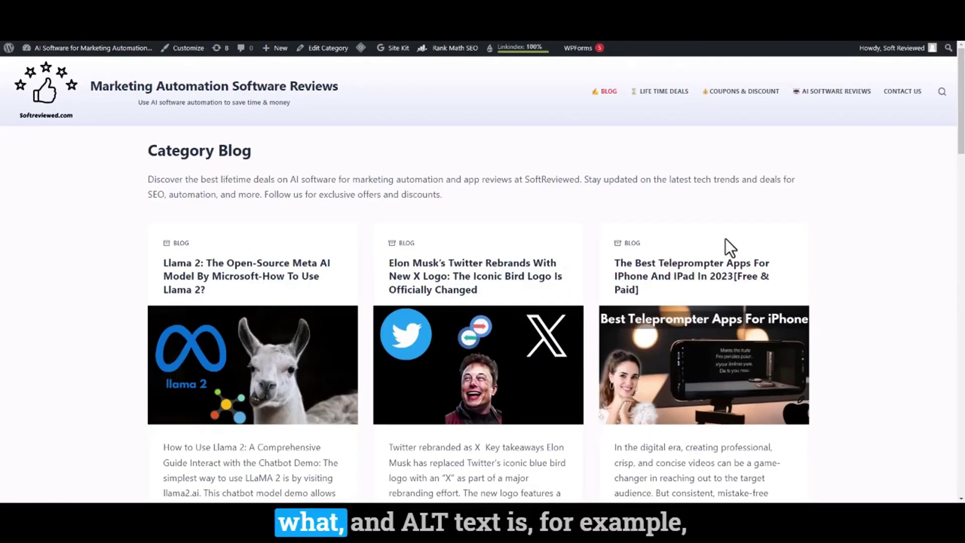
{"action": "scroll", "coordinate": [725, 239], "scroll_direction": "down", "scroll_amount": 1}
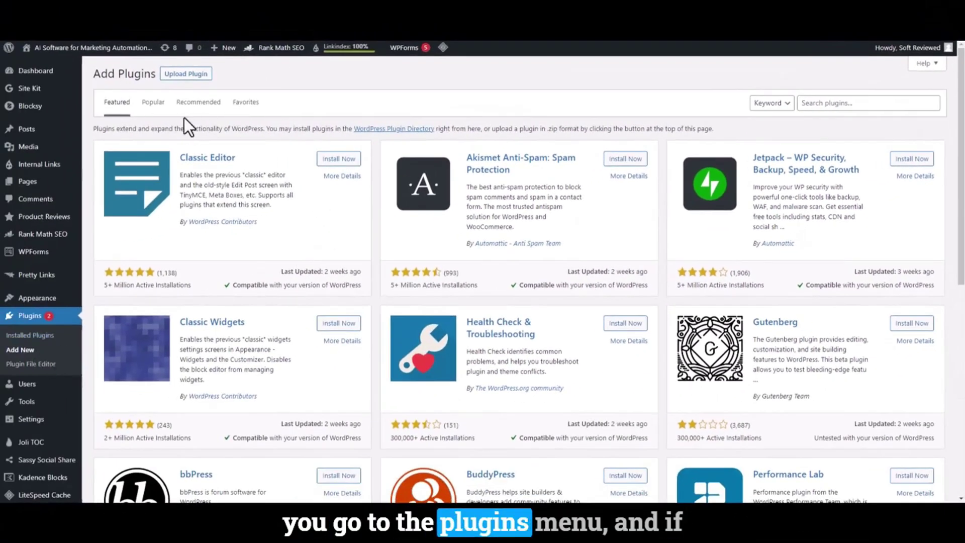
- Install the Alt Text AI plugin from a search for 'alttext' and go to its AltText.ai API Keys page
{"action": "left_click", "coordinate": [832, 102]}
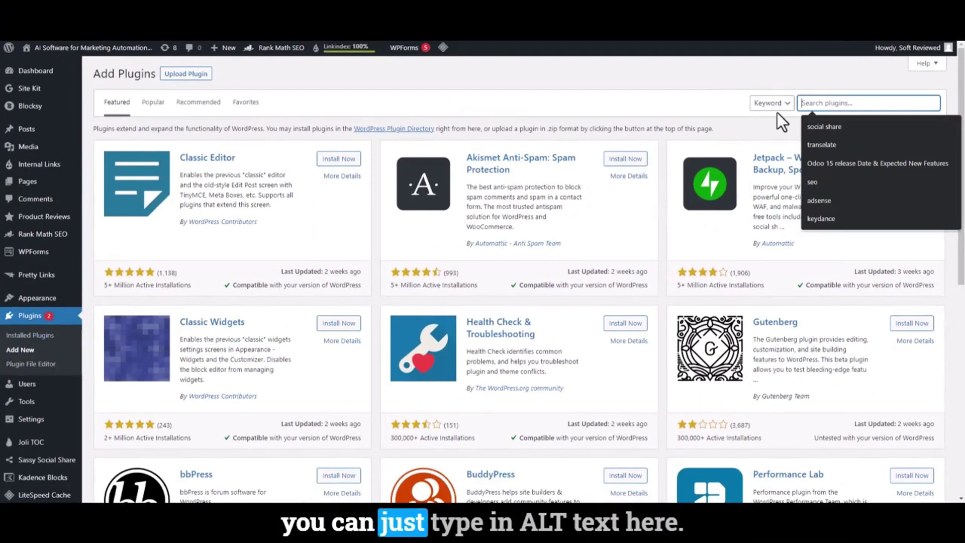
{"action": "type", "text": "alttext"}
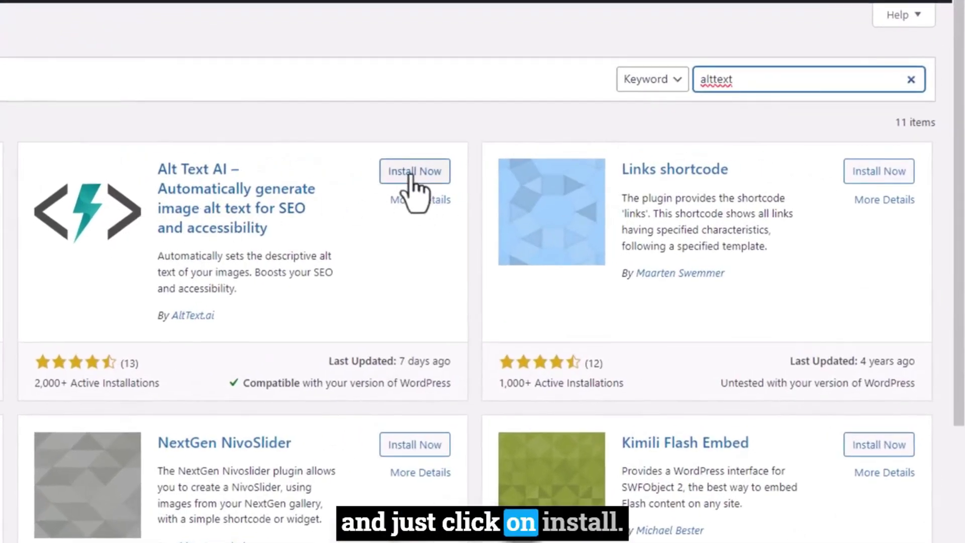
{"action": "left_click", "coordinate": [436, 171]}
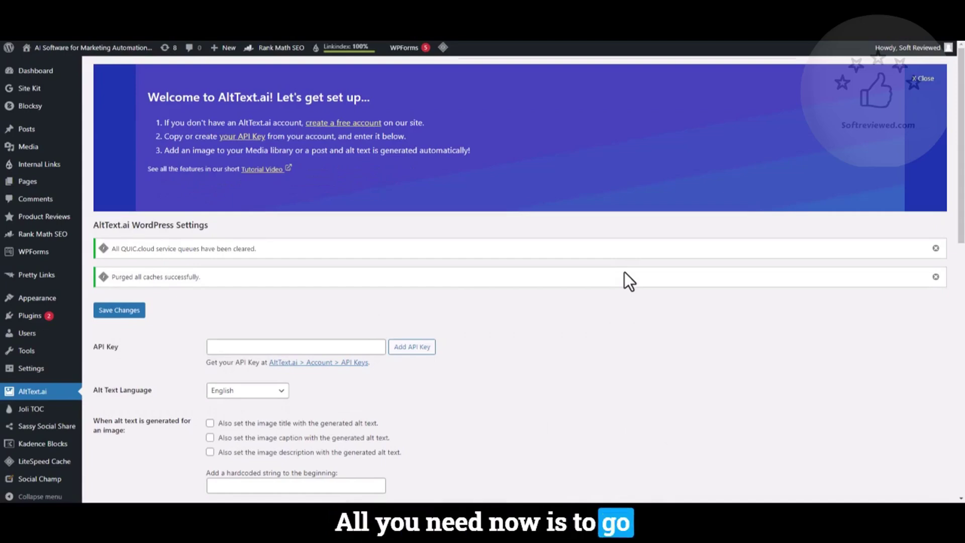
{"action": "scroll", "coordinate": [624, 272], "scroll_direction": "down", "scroll_amount": 2}
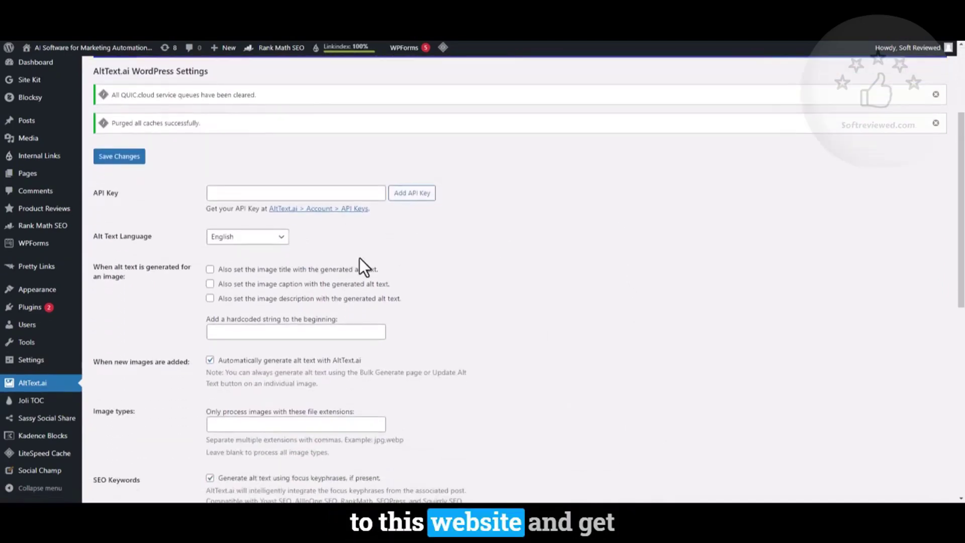
{"action": "scroll", "coordinate": [483, 263], "scroll_direction": "down", "scroll_amount": 2}
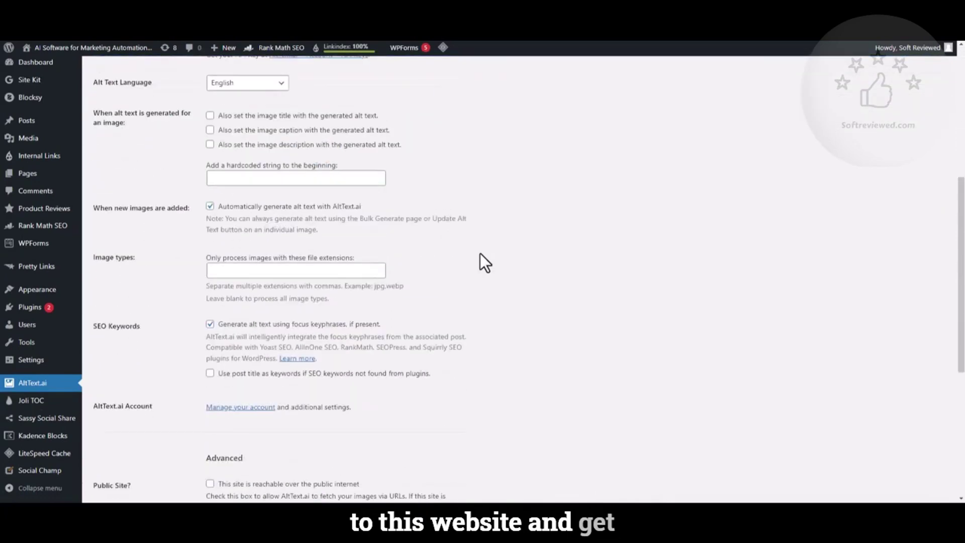
{"action": "scroll", "coordinate": [483, 262], "scroll_direction": "up", "scroll_amount": 3}
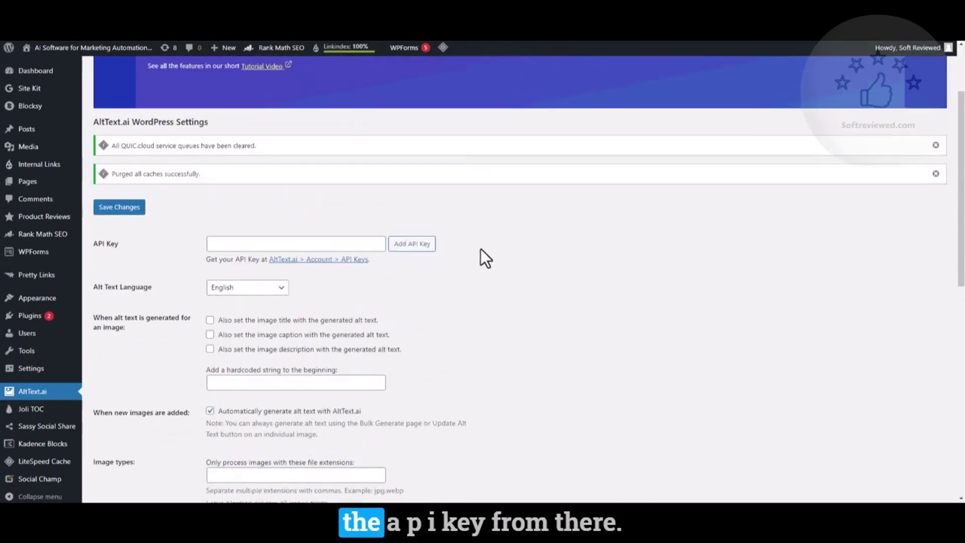
{"action": "left_click", "coordinate": [330, 261]}
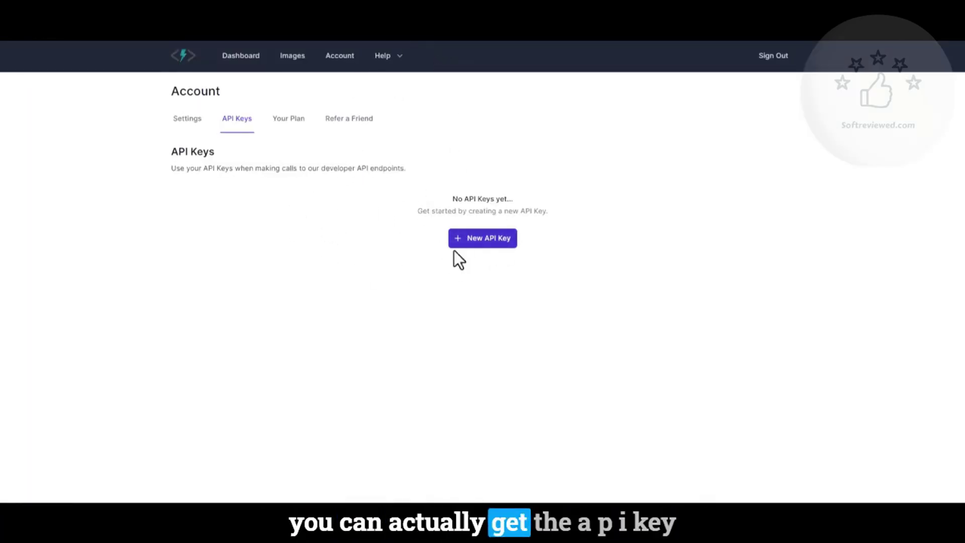
- Create a new AltText.ai API key named 'test' and copy its value
{"action": "left_click", "coordinate": [476, 249]}
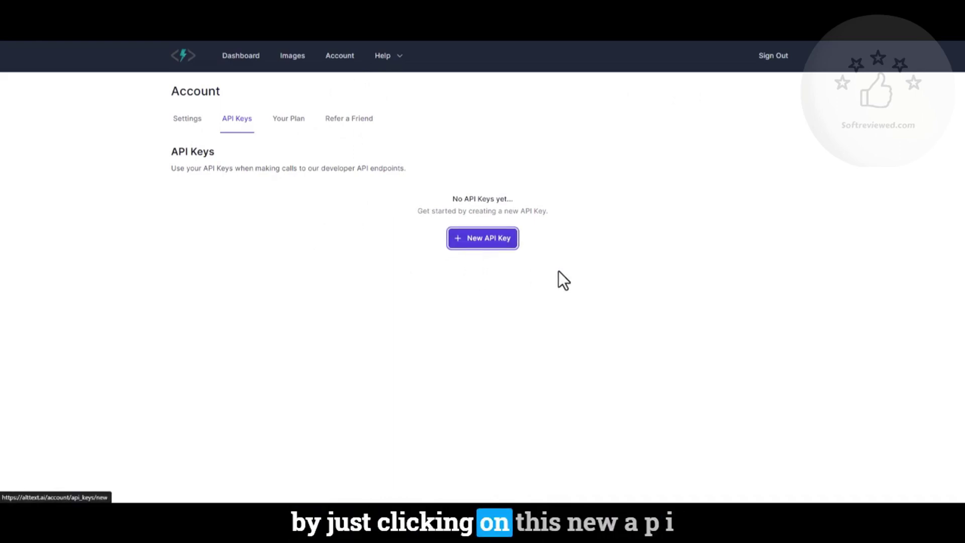
{"action": "left_click", "coordinate": [246, 142]}
{"action": "type", "text": "t"}
{"action": "key", "text": "BackSpace"}
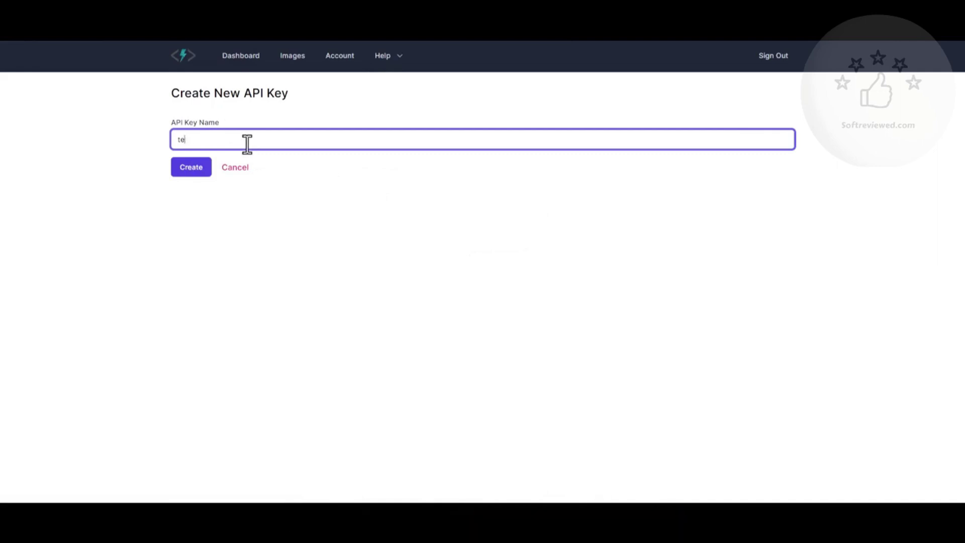
{"action": "type", "text": "st"}
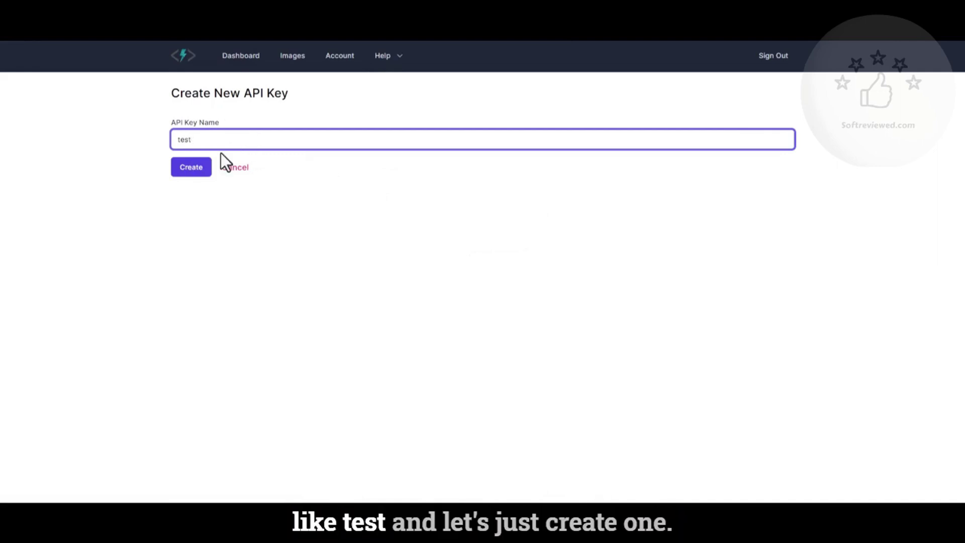
{"action": "left_click", "coordinate": [198, 170]}
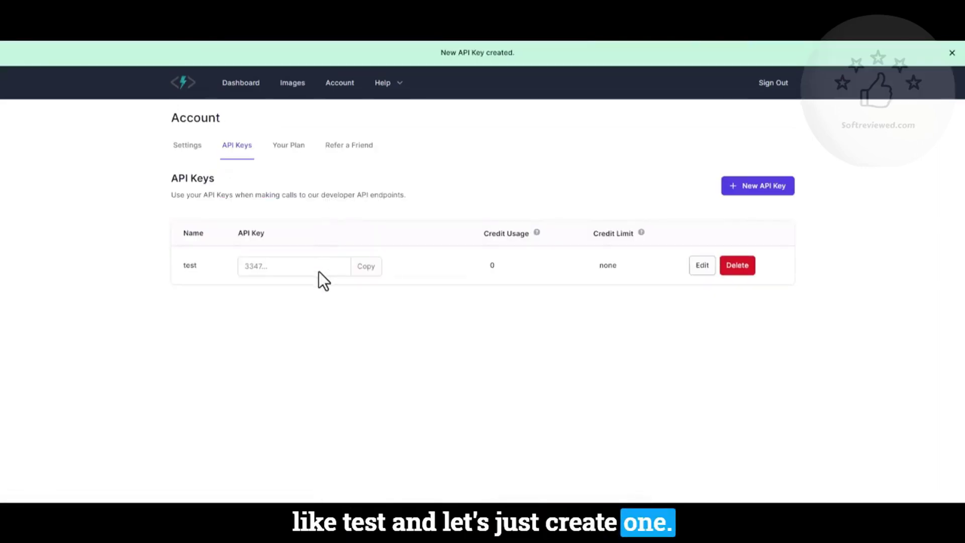
{"action": "left_click", "coordinate": [363, 270]}
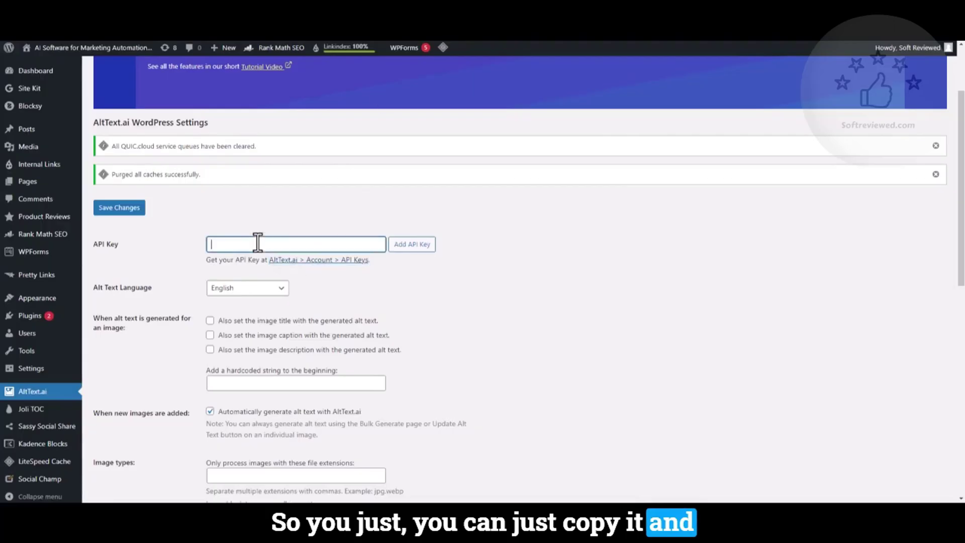
- Paste the copied key into the WordPress plugin's API Key field and submit it with Add API Key
{"action": "right_click", "coordinate": [257, 244]}
{"action": "left_click", "coordinate": [293, 317]}
{"action": "left_click", "coordinate": [432, 253]}
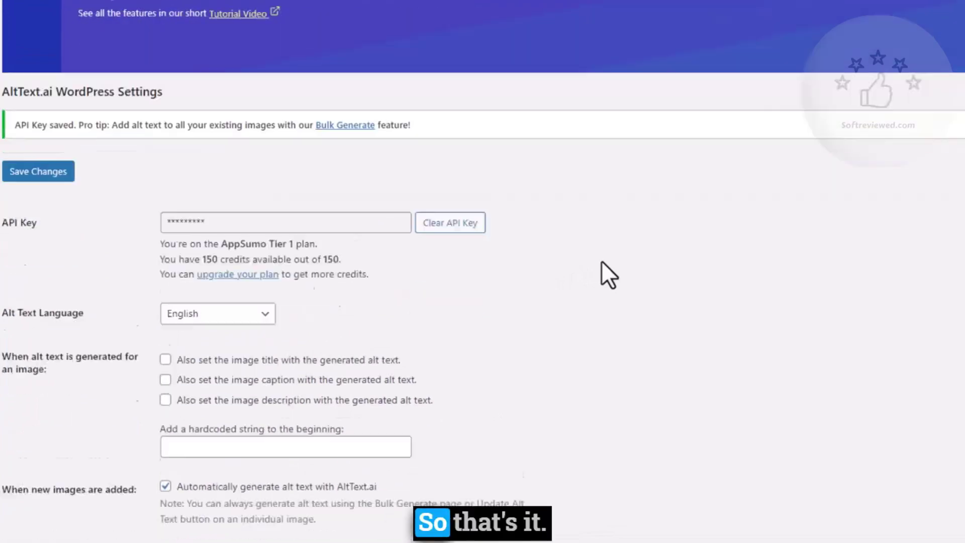
{"action": "scroll", "coordinate": [601, 262], "scroll_direction": "down", "scroll_amount": 1}
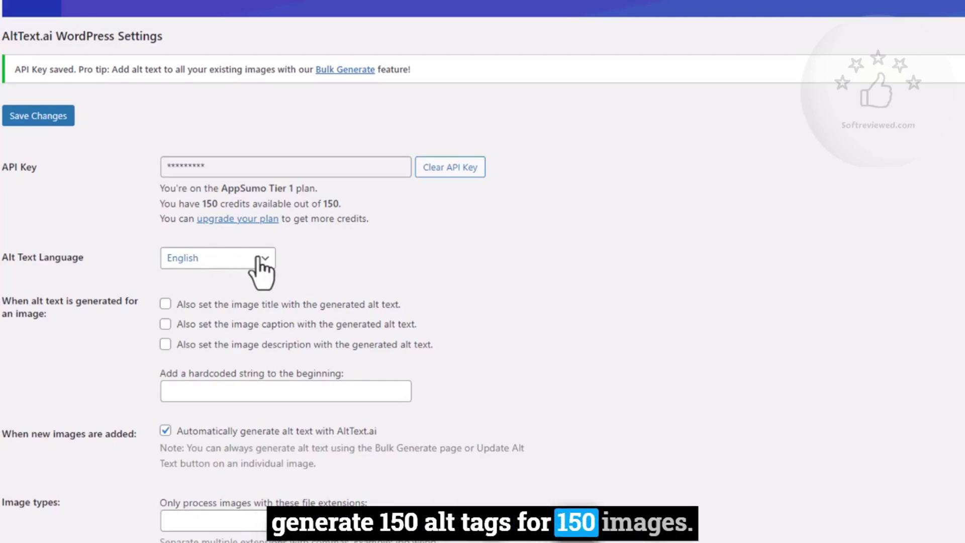
{"action": "scroll", "coordinate": [260, 268], "scroll_direction": "down", "scroll_amount": 2}
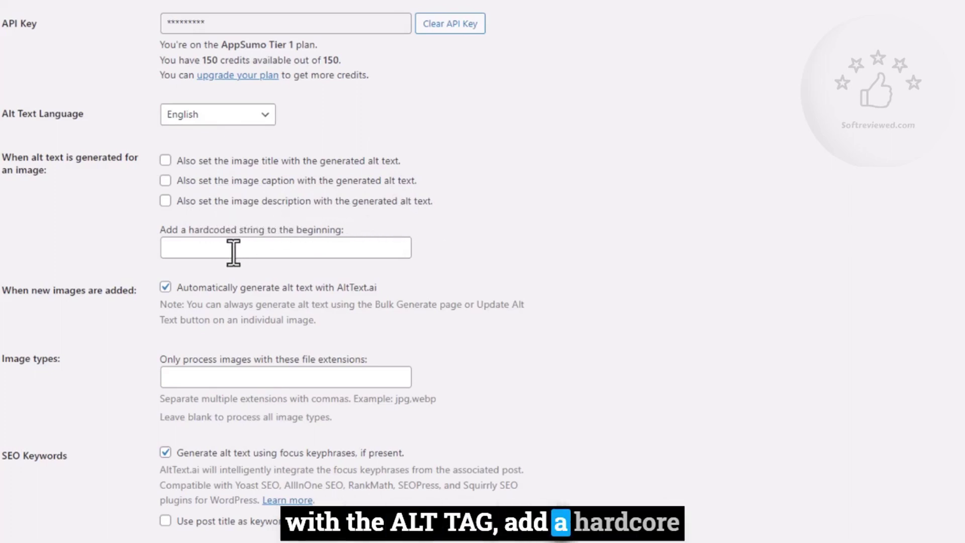
{"action": "scroll", "coordinate": [437, 239], "scroll_direction": "down", "scroll_amount": 3}
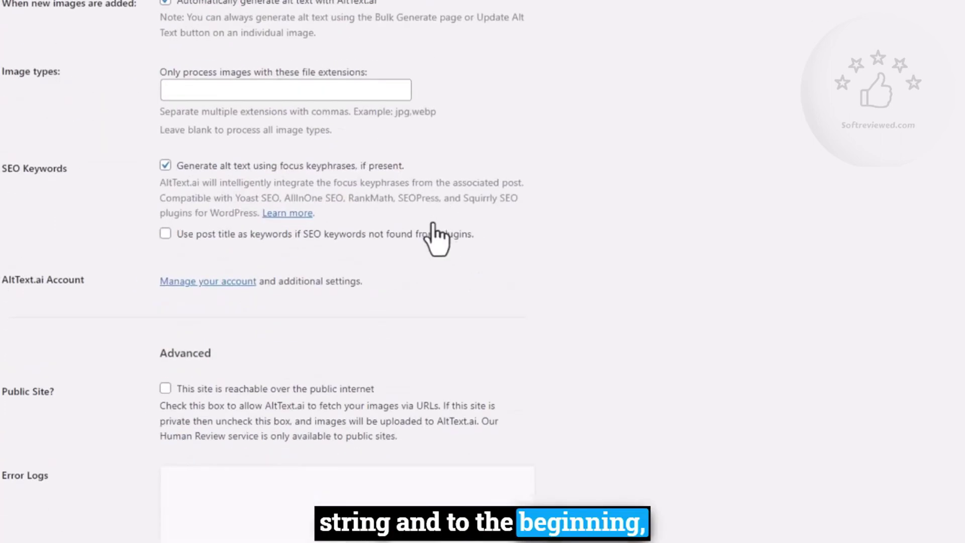
{"action": "scroll", "coordinate": [423, 198], "scroll_direction": "up", "scroll_amount": 1}
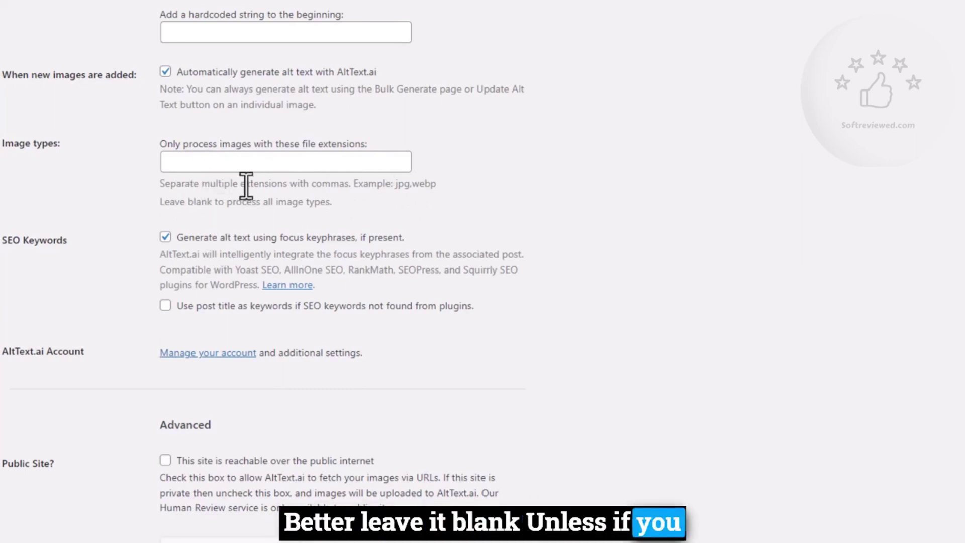
{"action": "scroll", "coordinate": [245, 185], "scroll_direction": "down", "scroll_amount": 1}
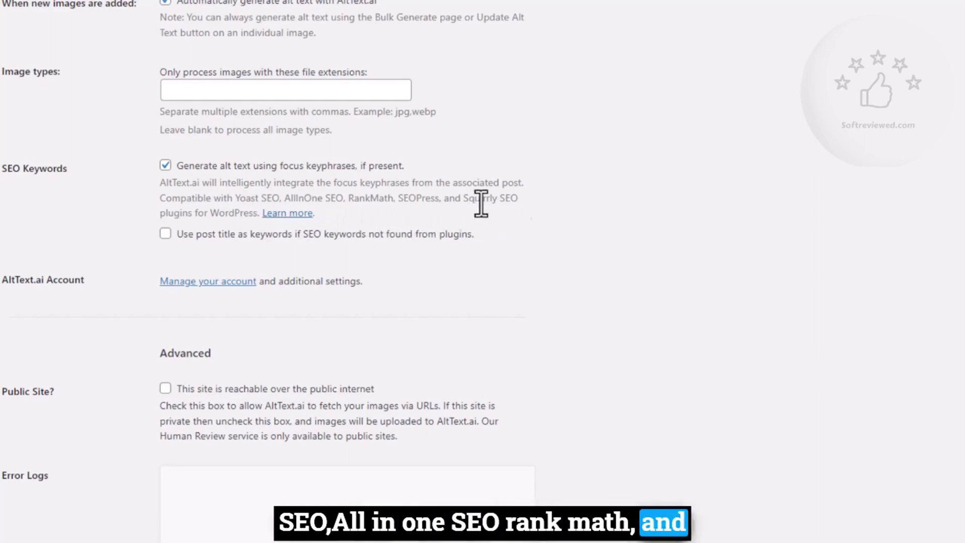
{"action": "scroll", "coordinate": [128, 257], "scroll_direction": "down", "scroll_amount": 3}
{"action": "scroll", "coordinate": [126, 251], "scroll_direction": "up", "scroll_amount": 1}
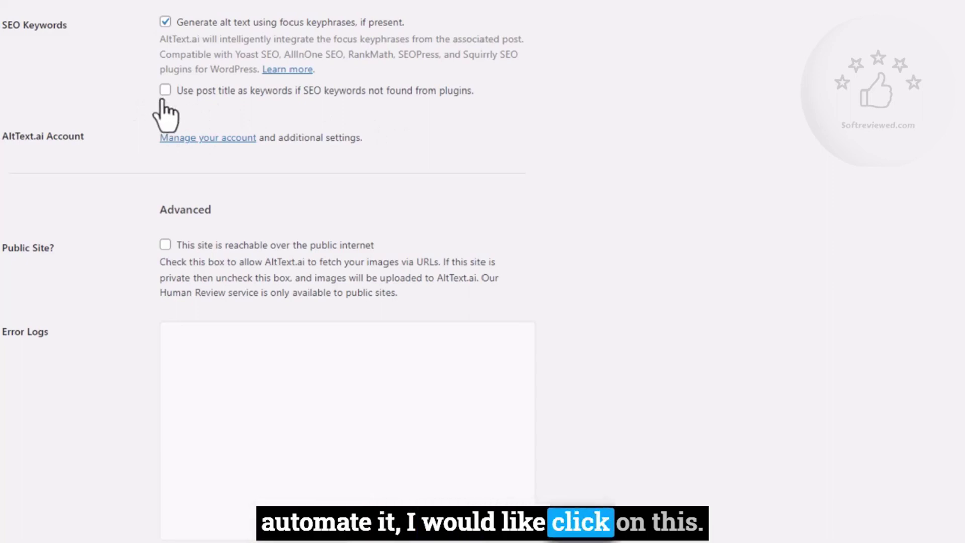
{"action": "scroll", "coordinate": [295, 264], "scroll_direction": "up", "scroll_amount": 6}
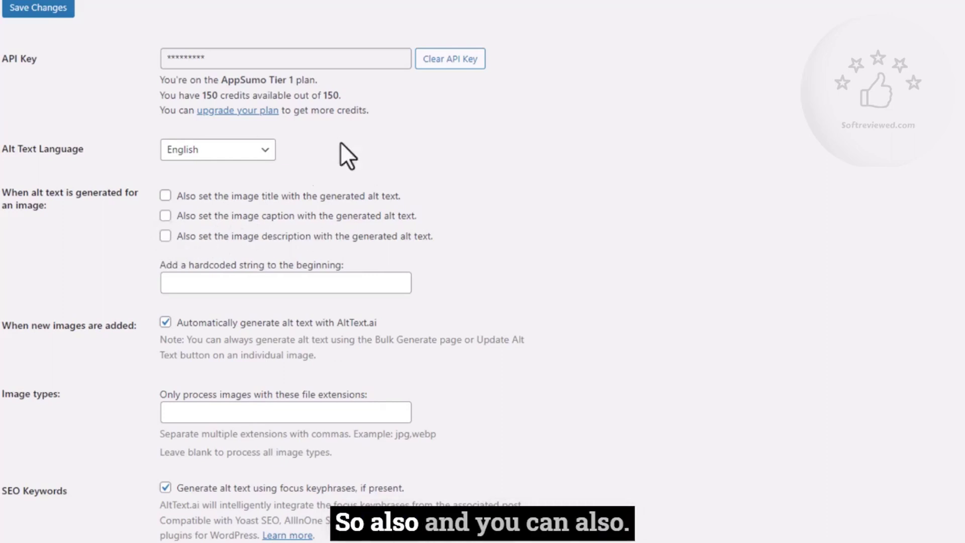
- Browse the Alt Text Language dropdown from Afrikaans to Zulu and close it, leaving English selected
{"action": "left_click", "coordinate": [235, 158]}
{"action": "scroll", "coordinate": [229, 241], "scroll_direction": "up", "scroll_amount": 2}
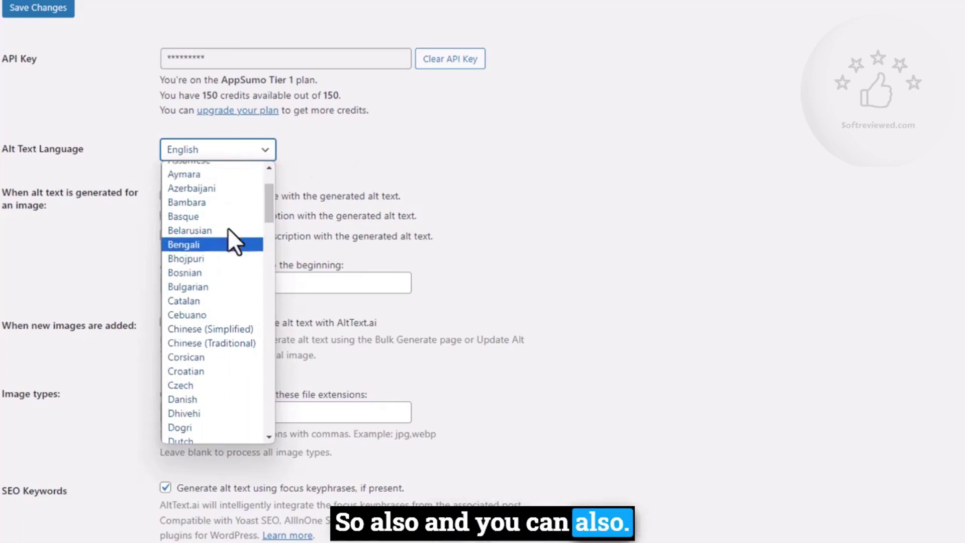
{"action": "scroll", "coordinate": [228, 227], "scroll_direction": "up", "scroll_amount": 2}
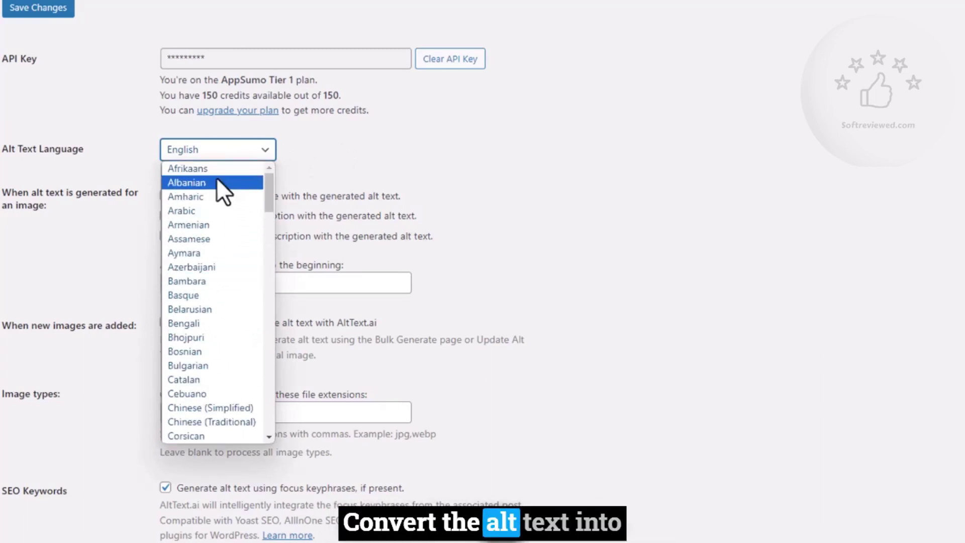
{"action": "scroll", "coordinate": [217, 183], "scroll_direction": "down", "scroll_amount": 4}
{"action": "scroll", "coordinate": [216, 197], "scroll_direction": "down", "scroll_amount": 7}
{"action": "scroll", "coordinate": [216, 197], "scroll_direction": "down", "scroll_amount": 7}
{"action": "scroll", "coordinate": [216, 196], "scroll_direction": "down", "scroll_amount": 5}
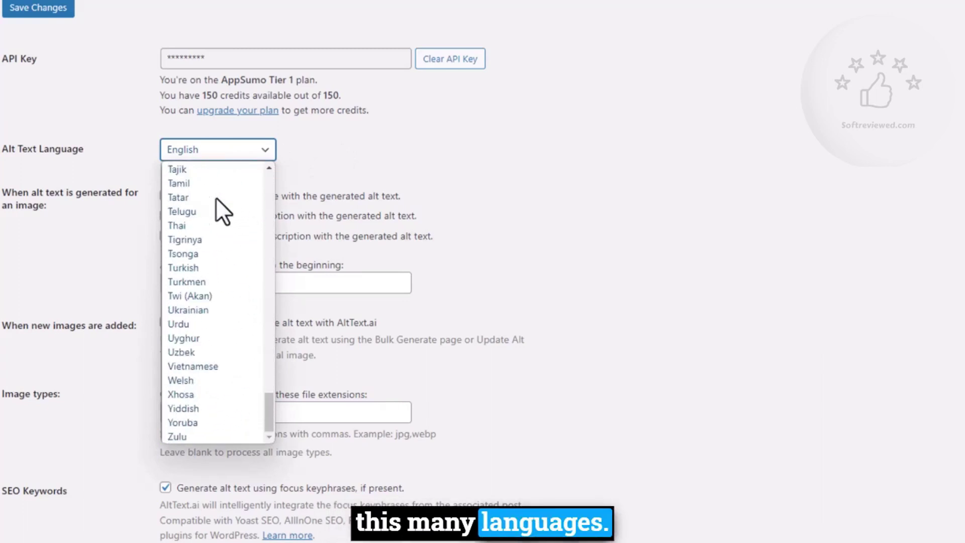
{"action": "scroll", "coordinate": [221, 246], "scroll_direction": "up", "scroll_amount": 10}
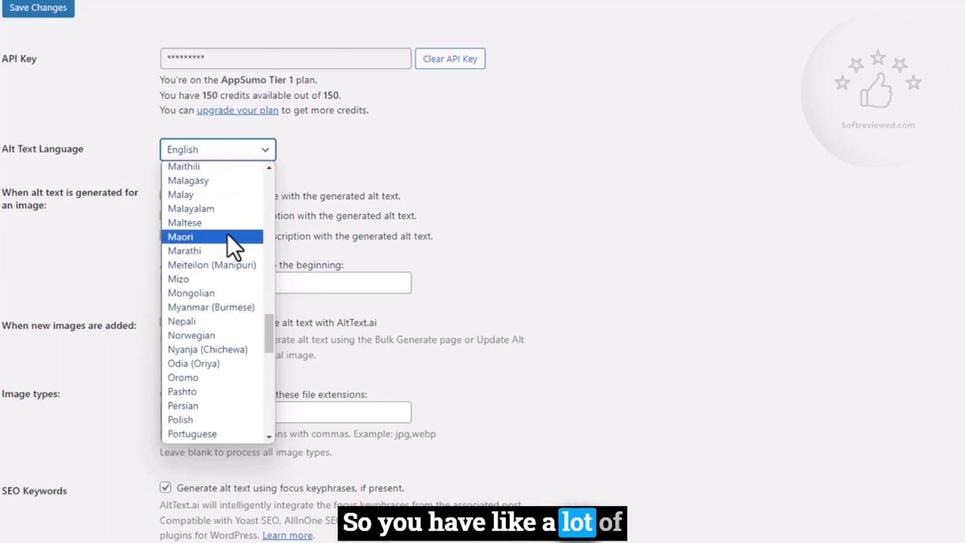
{"action": "scroll", "coordinate": [222, 174], "scroll_direction": "up", "scroll_amount": 8}
{"action": "scroll", "coordinate": [222, 179], "scroll_direction": "up", "scroll_amount": 10}
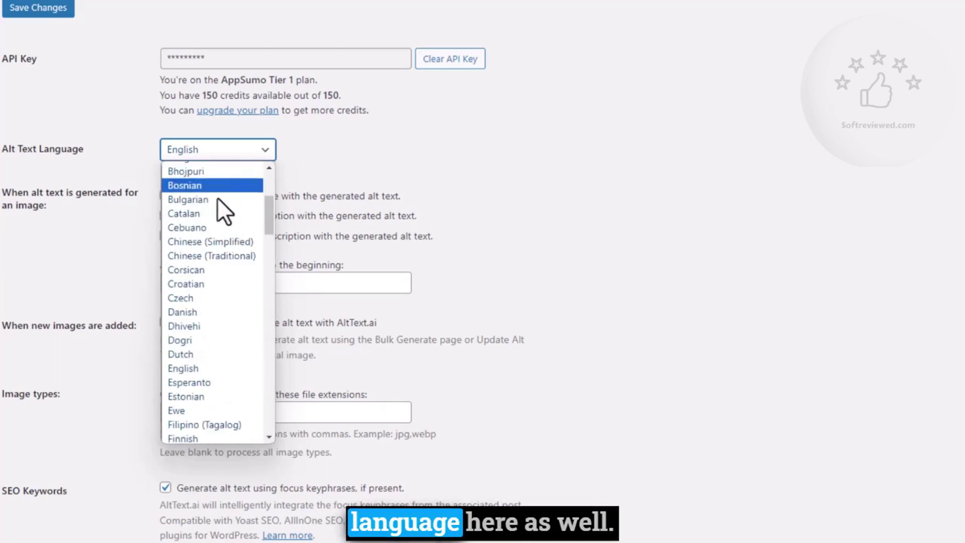
{"action": "scroll", "coordinate": [228, 204], "scroll_direction": "up", "scroll_amount": 4}
{"action": "scroll", "coordinate": [215, 230], "scroll_direction": "up", "scroll_amount": 1}
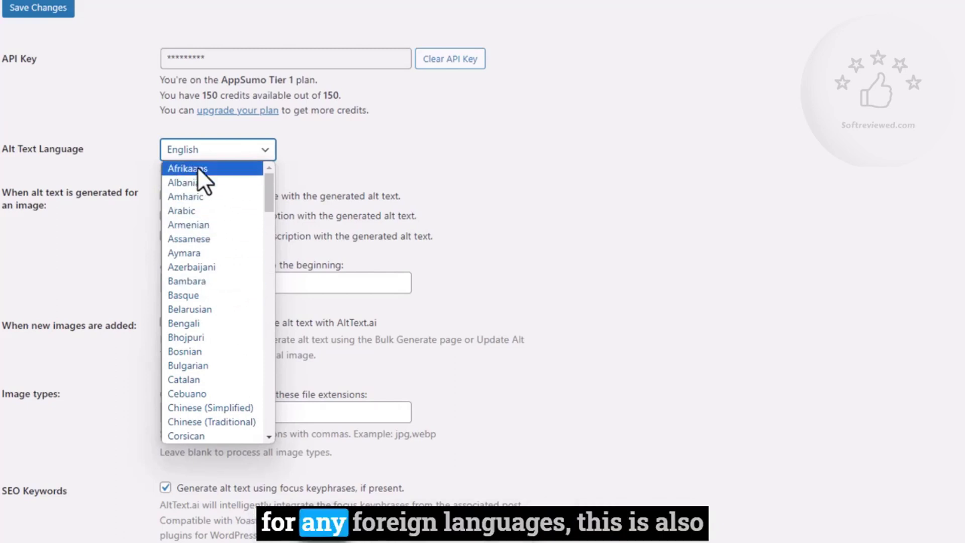
{"action": "left_click", "coordinate": [339, 156]}
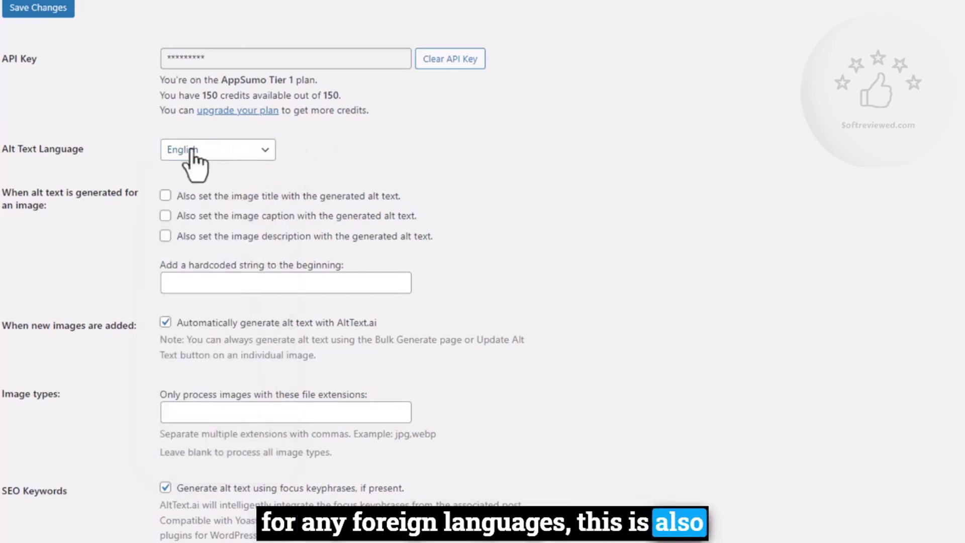
{"action": "scroll", "coordinate": [332, 245], "scroll_direction": "down", "scroll_amount": 3}
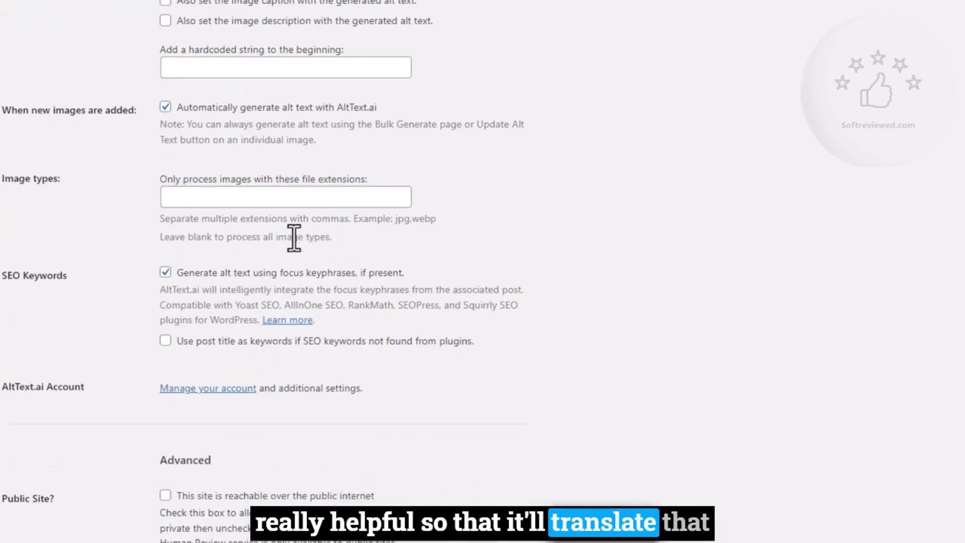
{"action": "scroll", "coordinate": [332, 139], "scroll_direction": "up", "scroll_amount": 3}
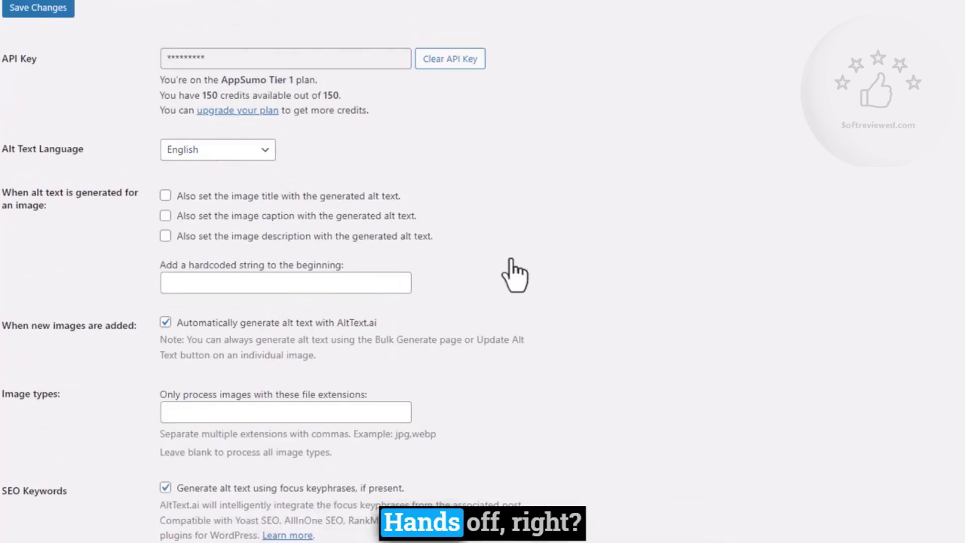
{"action": "scroll", "coordinate": [459, 265], "scroll_direction": "down", "scroll_amount": 2}
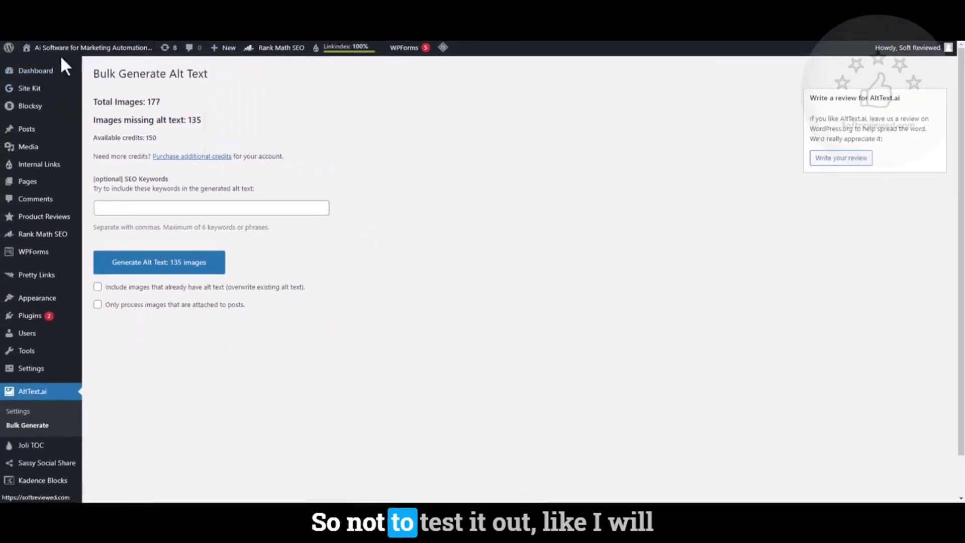
{"action": "mouse_move", "coordinate": [226, 48]}
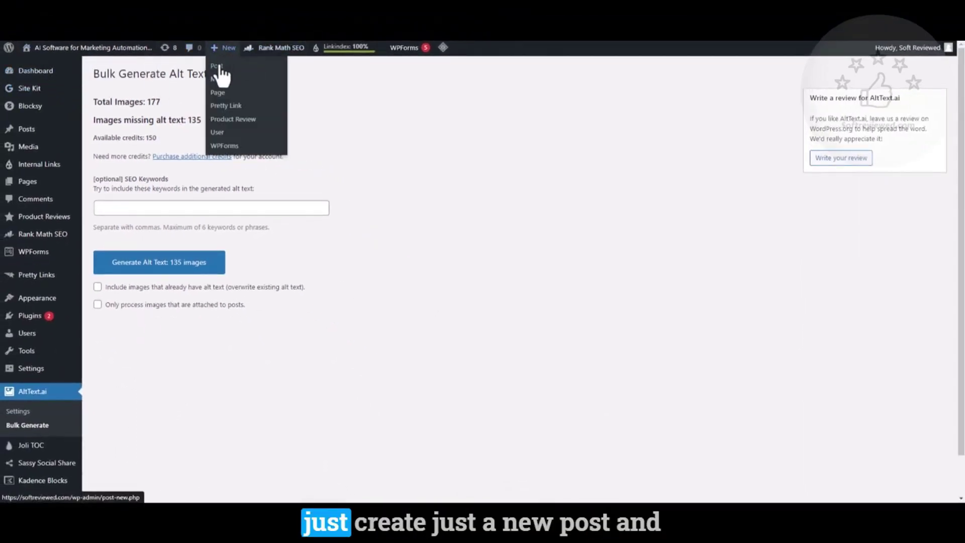
- Start a new post via + New > Post and place the cursor in its empty first paragraph
{"action": "left_click", "coordinate": [219, 68]}
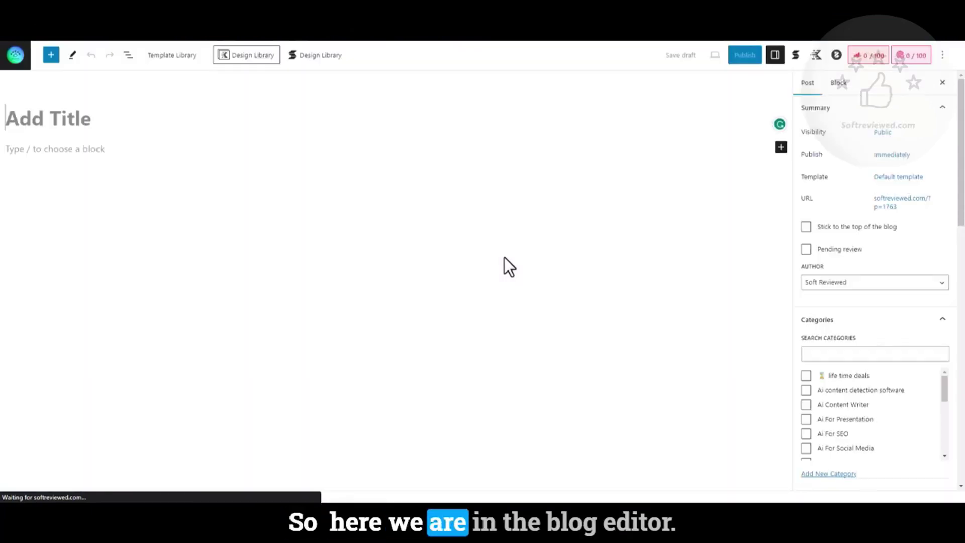
{"action": "left_click", "coordinate": [77, 151]}
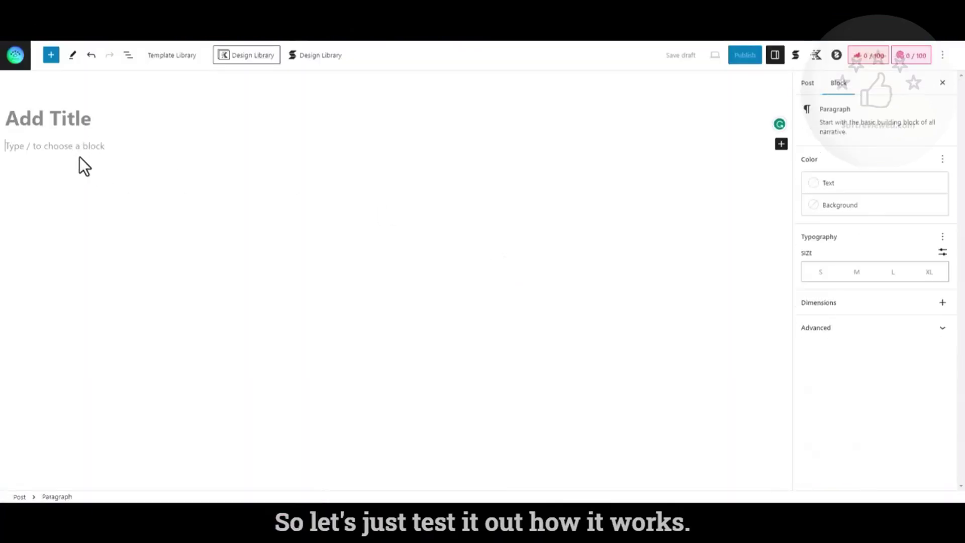
- Insert an Image block and upload the pexels drone photo from Downloads into it
{"action": "left_click", "coordinate": [782, 149]}
{"action": "left_click", "coordinate": [811, 264]}
{"action": "left_click", "coordinate": [27, 216]}
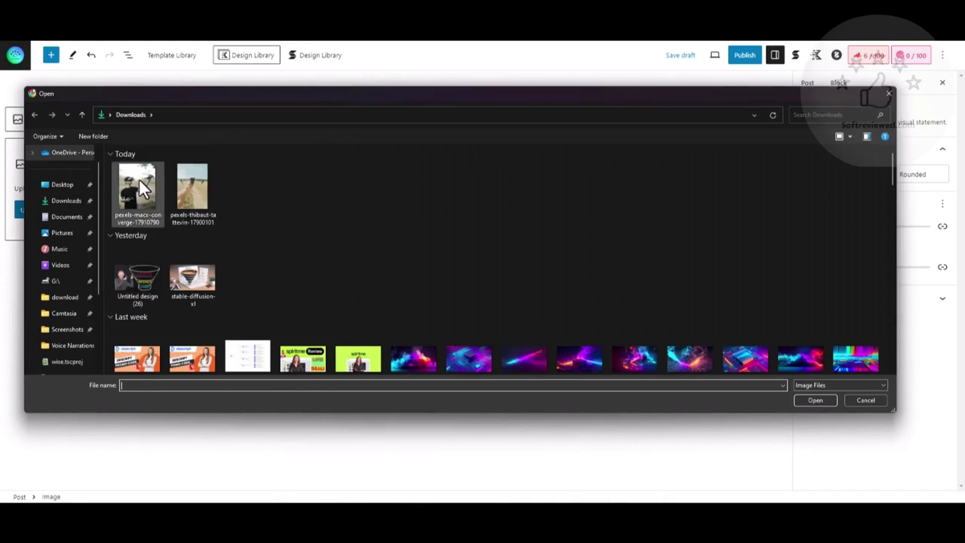
{"action": "left_click", "coordinate": [139, 180]}
{"action": "double_click", "coordinate": [140, 180]}
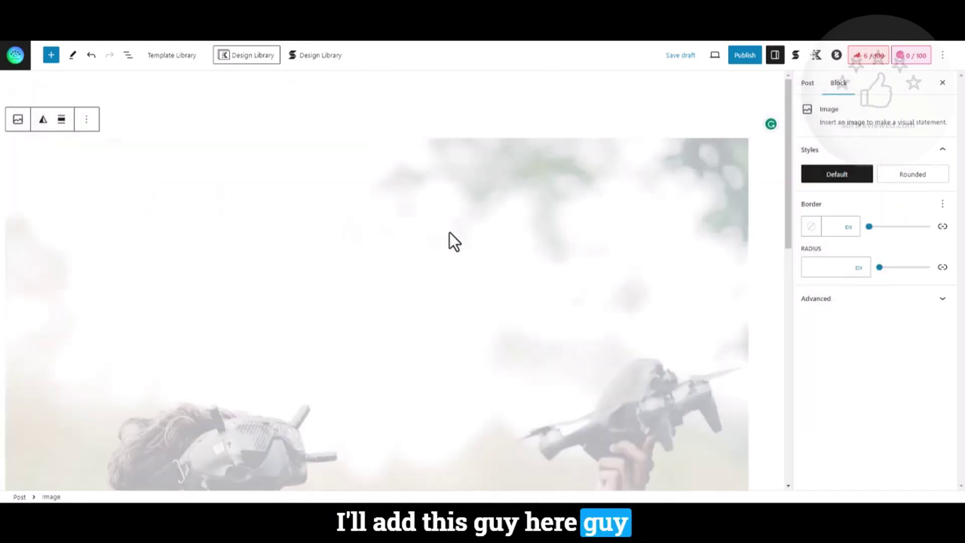
{"action": "scroll", "coordinate": [449, 233], "scroll_direction": "down", "scroll_amount": 2}
{"action": "scroll", "coordinate": [450, 234], "scroll_direction": "down", "scroll_amount": 3}
{"action": "scroll", "coordinate": [449, 233], "scroll_direction": "down", "scroll_amount": 2}
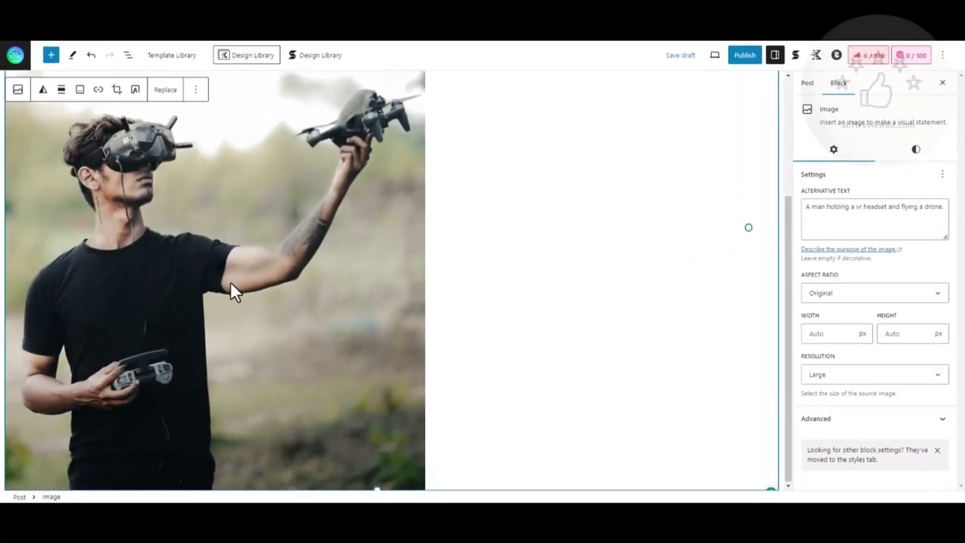
{"action": "scroll", "coordinate": [231, 286], "scroll_direction": "up", "scroll_amount": 2}
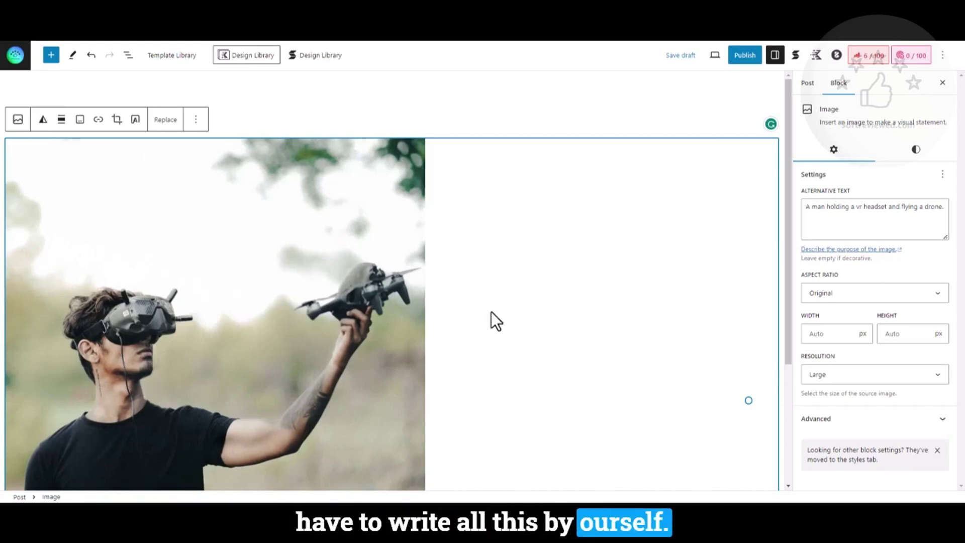
- Move focus out of the image block after checking its generated alternative text
{"action": "key", "text": "Tab"}
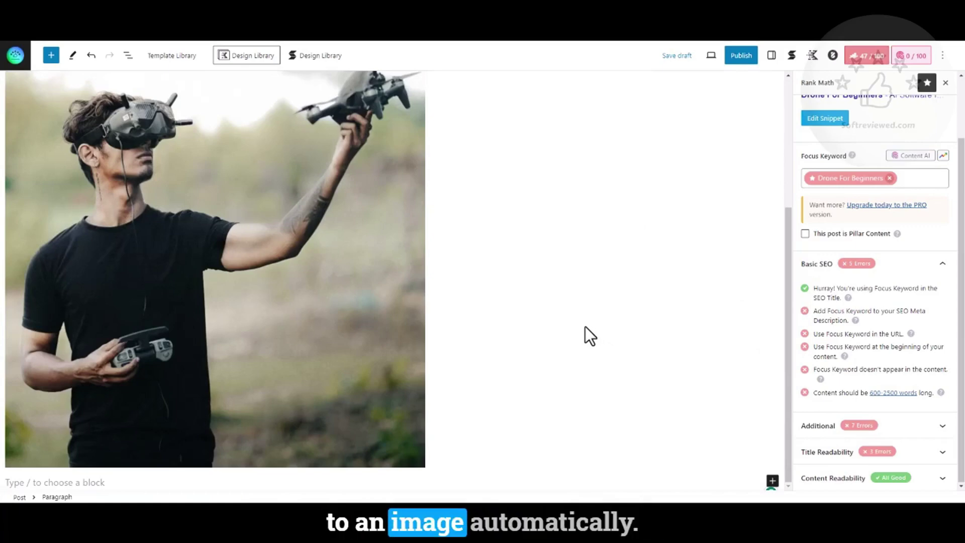
{"action": "scroll", "coordinate": [585, 327], "scroll_direction": "up", "scroll_amount": 3}
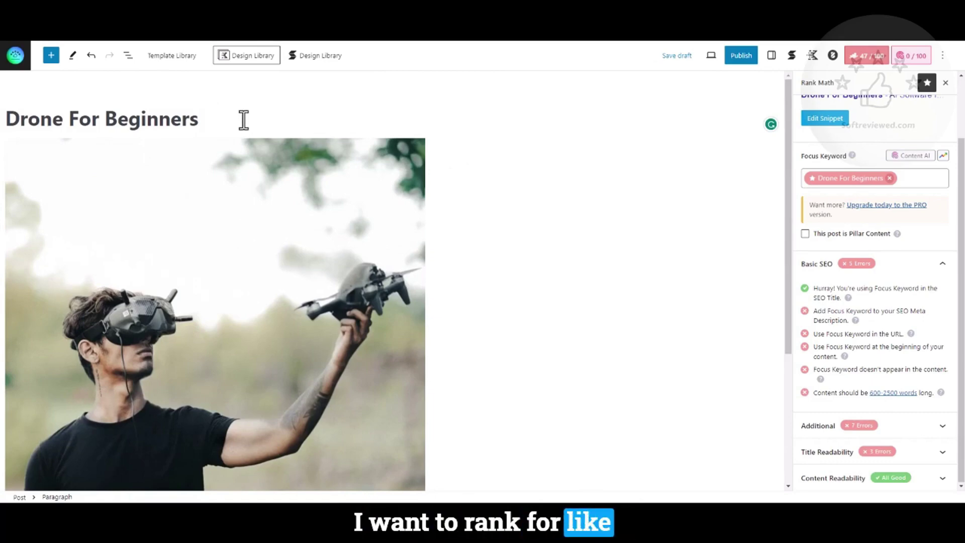
- Copy the title 'Drone For Beginners' and remove the existing Rank Math focus keyword chip
{"action": "left_click_drag", "start_coordinate": [243, 119], "coordinate": [8, 129]}
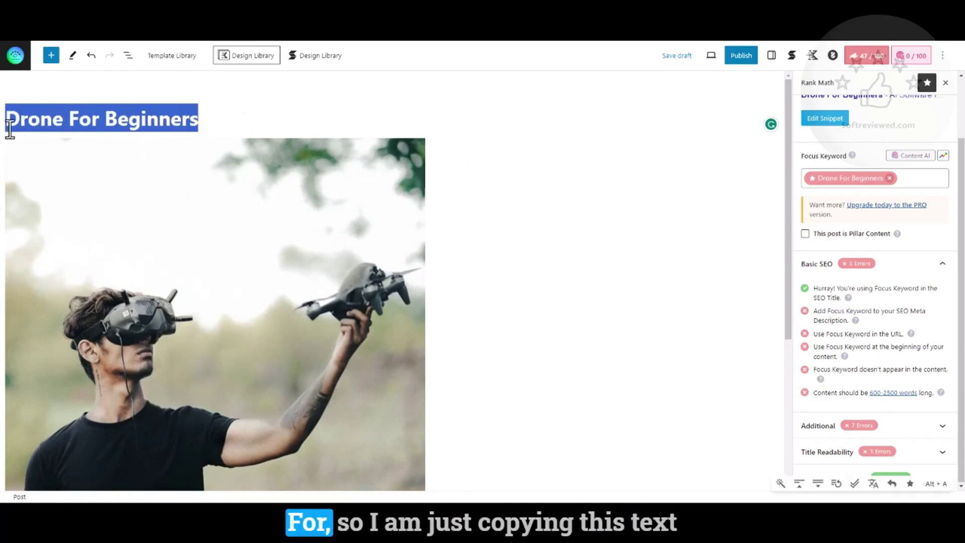
{"action": "right_click", "coordinate": [104, 123]}
{"action": "left_click", "coordinate": [147, 158]}
{"action": "left_click", "coordinate": [521, 114]}
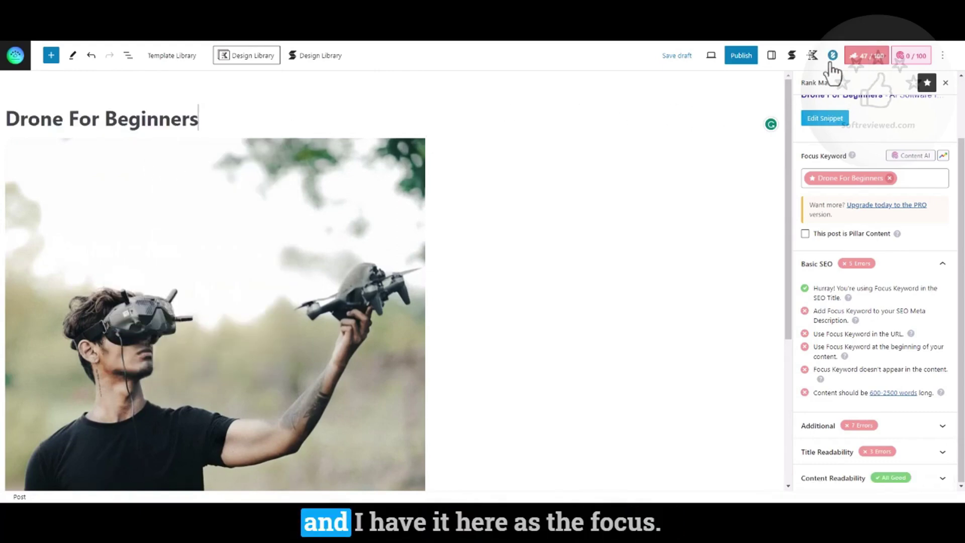
{"action": "left_click", "coordinate": [889, 178]}
- Paste 'Drone For Beginners' into the focus keyword field and confirm it as the keyword
{"action": "right_click", "coordinate": [852, 181]}
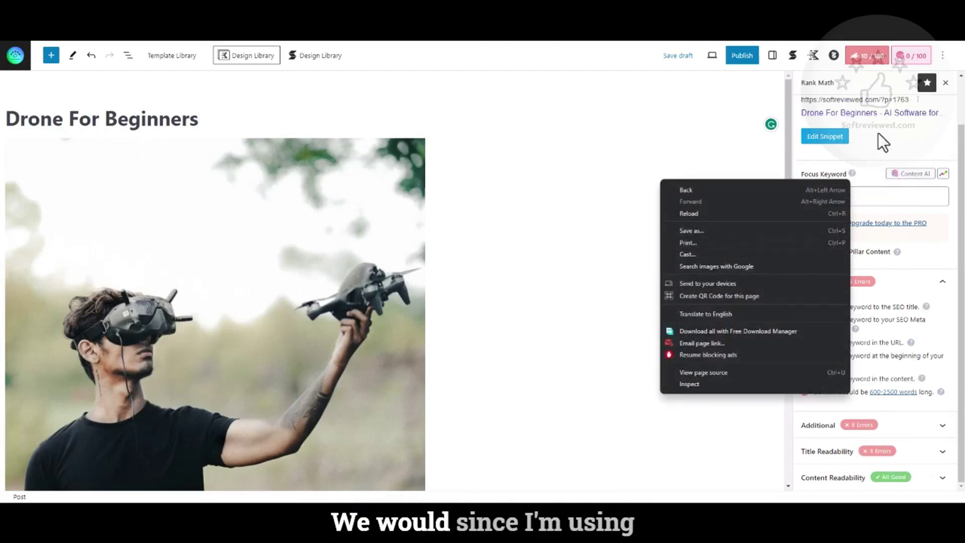
{"action": "left_click", "coordinate": [867, 60]}
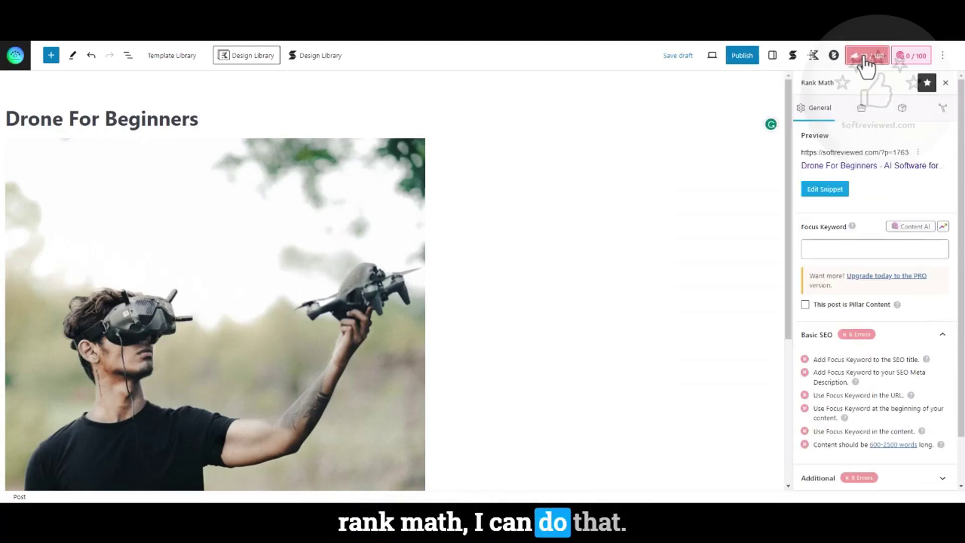
{"action": "right_click", "coordinate": [832, 245]}
{"action": "right_click", "coordinate": [868, 248]}
{"action": "left_click", "coordinate": [874, 248]}
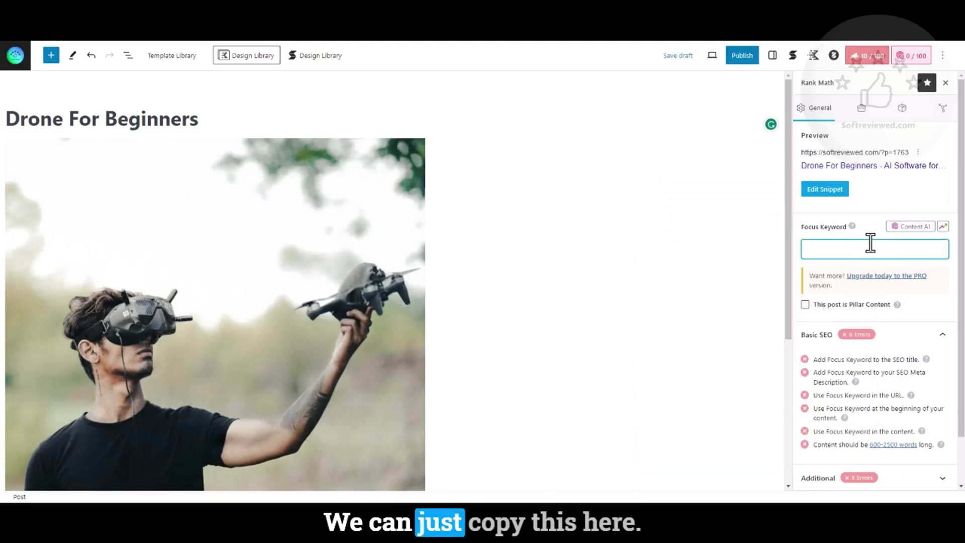
{"action": "key", "text": "ctrl+v"}
{"action": "key", "text": "Return"}
- Save the post as a draft so the keyword appears in its URL
{"action": "left_click", "coordinate": [750, 261]}
{"action": "scroll", "coordinate": [762, 231], "scroll_direction": "down", "scroll_amount": 3}
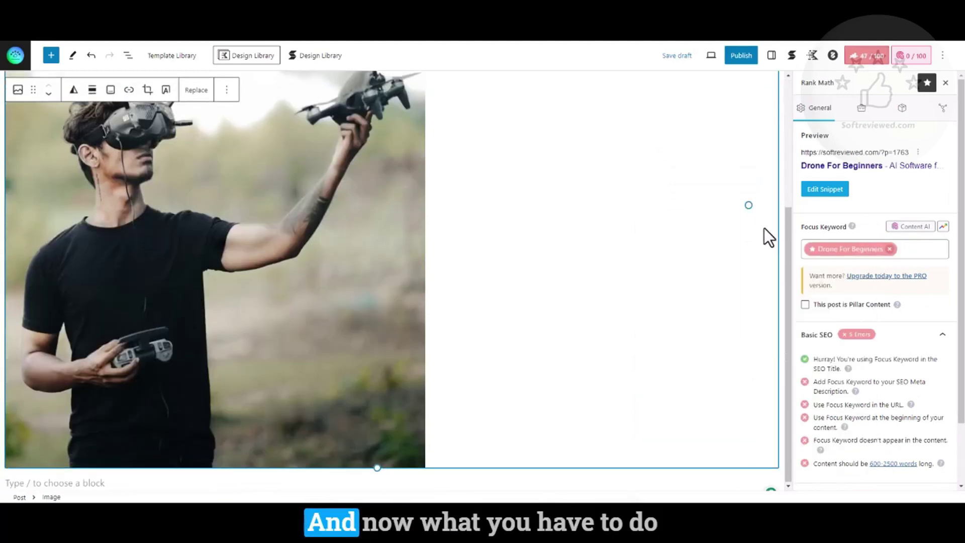
{"action": "left_click", "coordinate": [59, 481]}
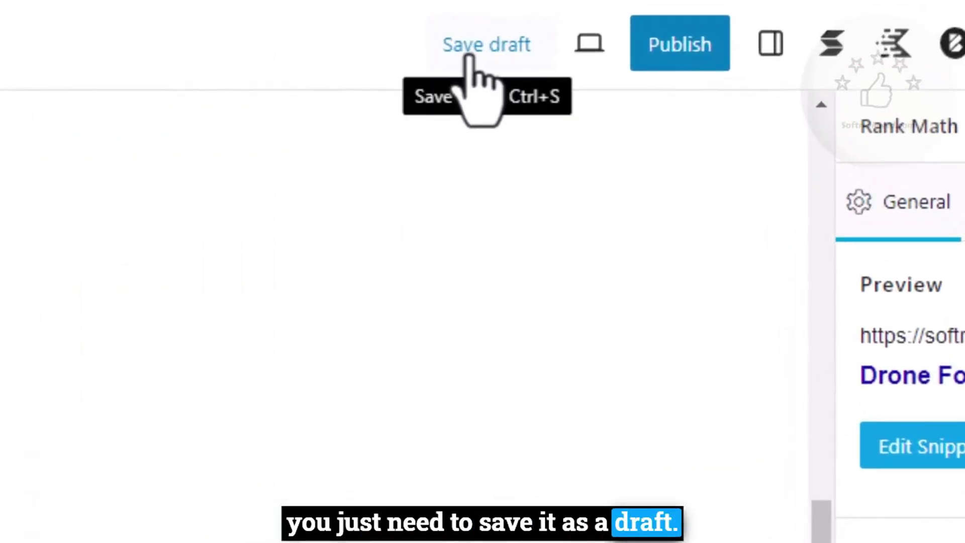
{"action": "left_click", "coordinate": [474, 60]}
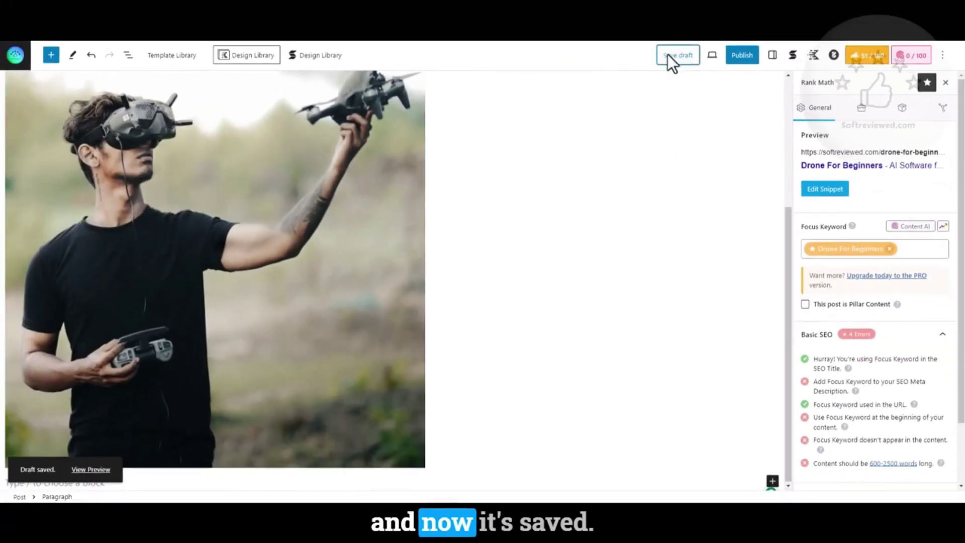
{"action": "left_click", "coordinate": [677, 55]}
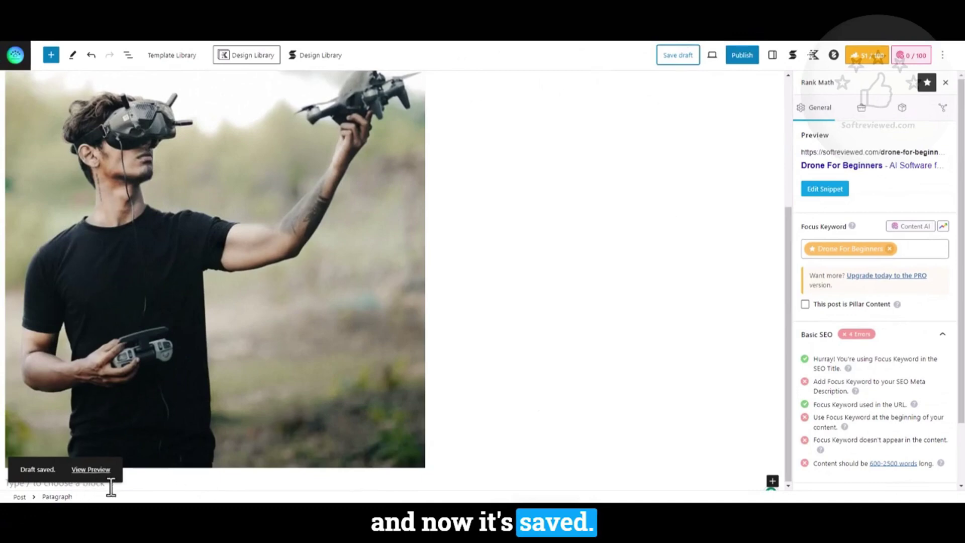
- Add an Image block below, upload the headset drone photo from Downloads, and start a new paragraph after it
{"action": "left_click", "coordinate": [129, 480]}
{"action": "type", "text": "/"}
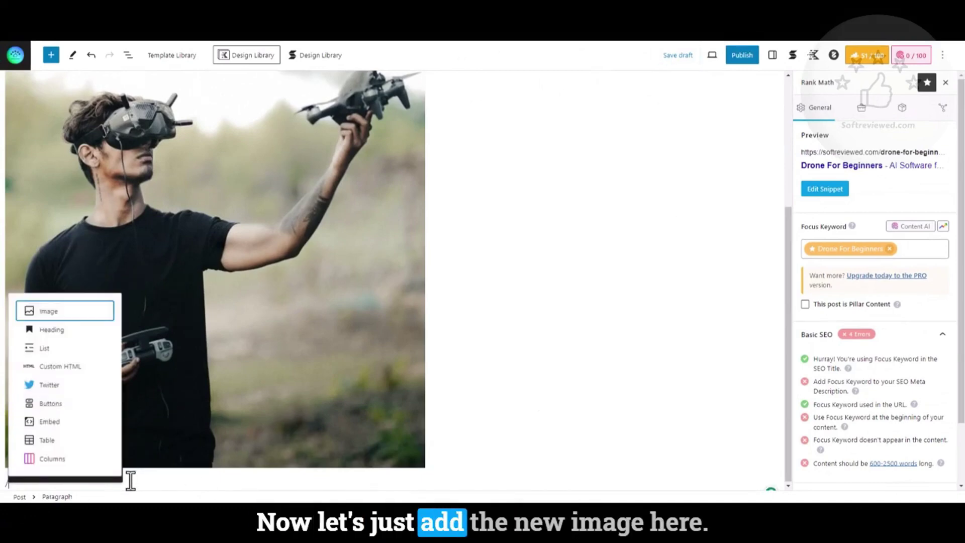
{"action": "left_click", "coordinate": [69, 304]}
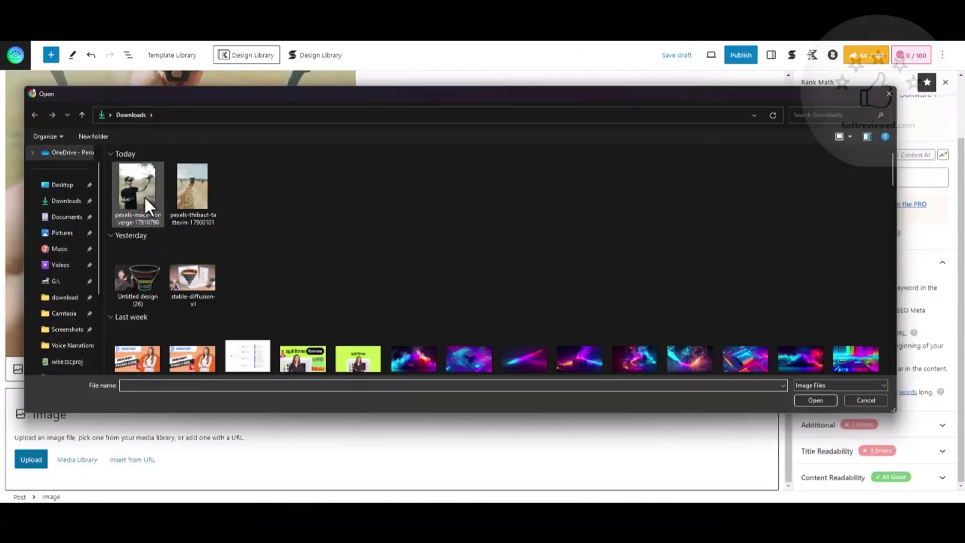
{"action": "double_click", "coordinate": [143, 195]}
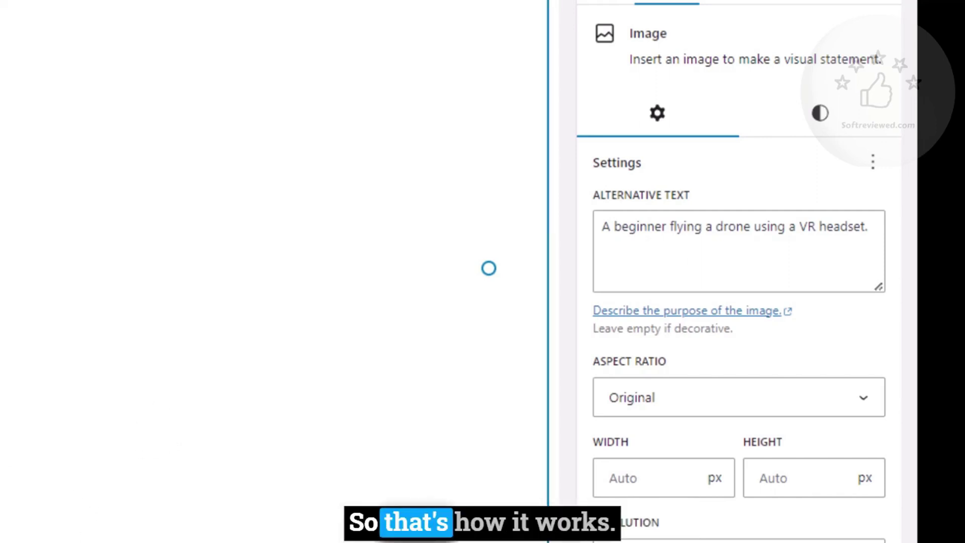
{"action": "key", "text": "Return"}
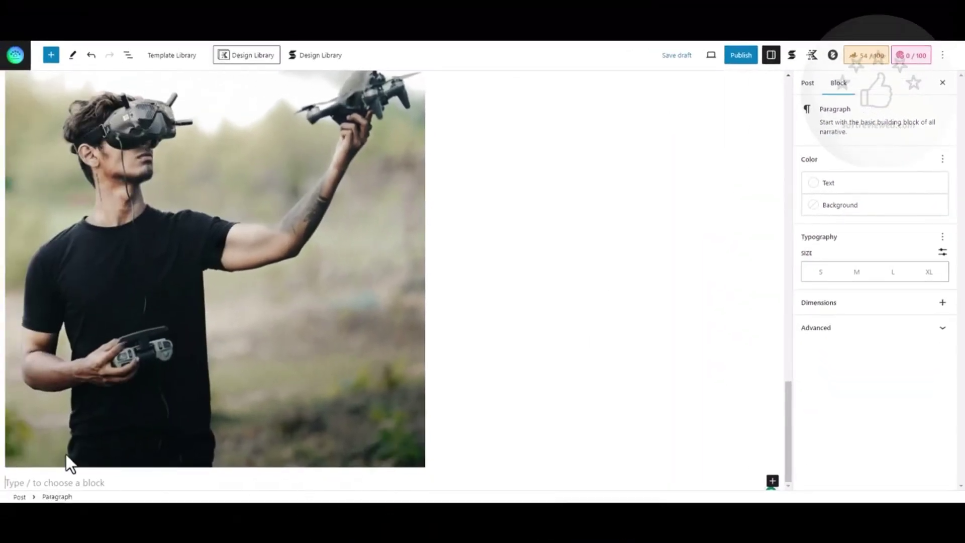
{"action": "type", "text": "/"}
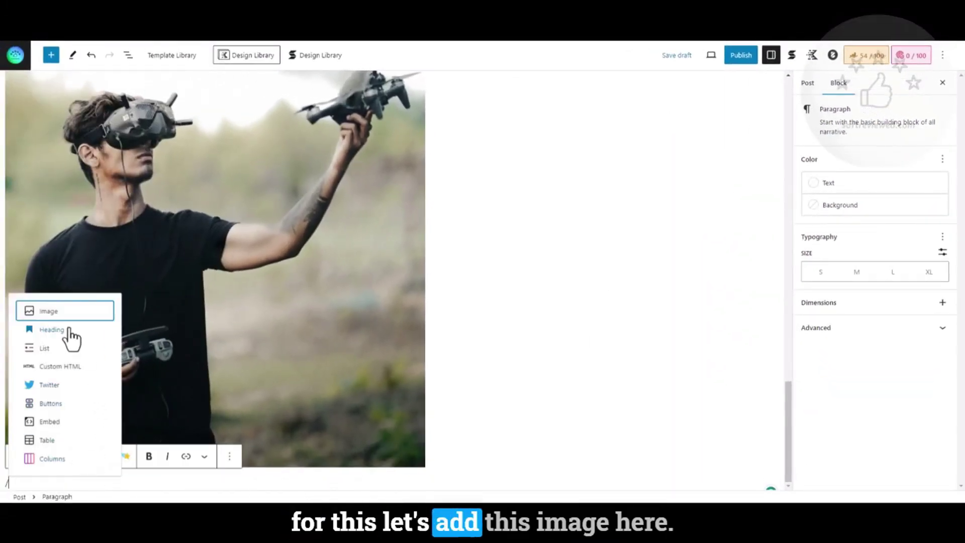
- Insert another Image block with the second Downloads photo of a hand holding an AIR drone, checking the Post and Block sidebars
{"action": "left_click", "coordinate": [62, 311]}
{"action": "left_click", "coordinate": [30, 477]}
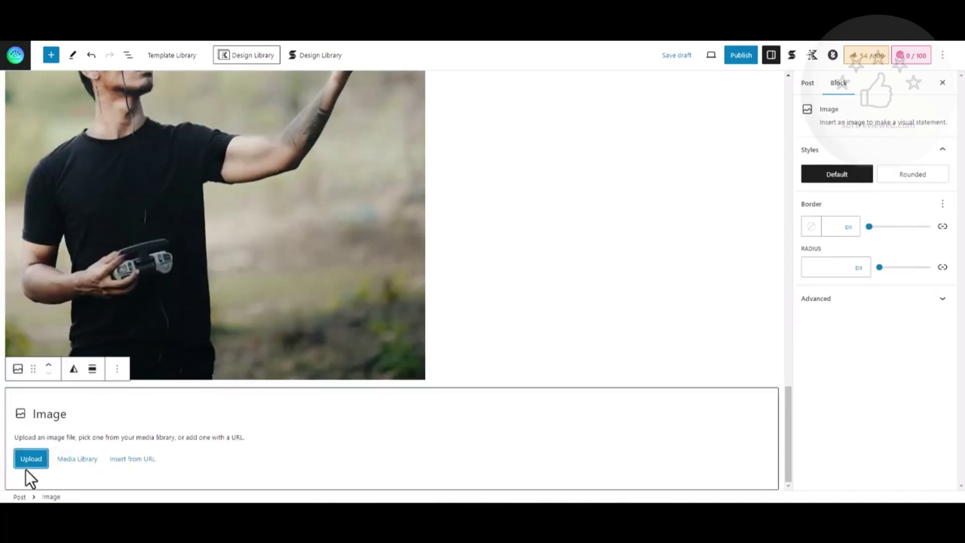
{"action": "left_click", "coordinate": [30, 458]}
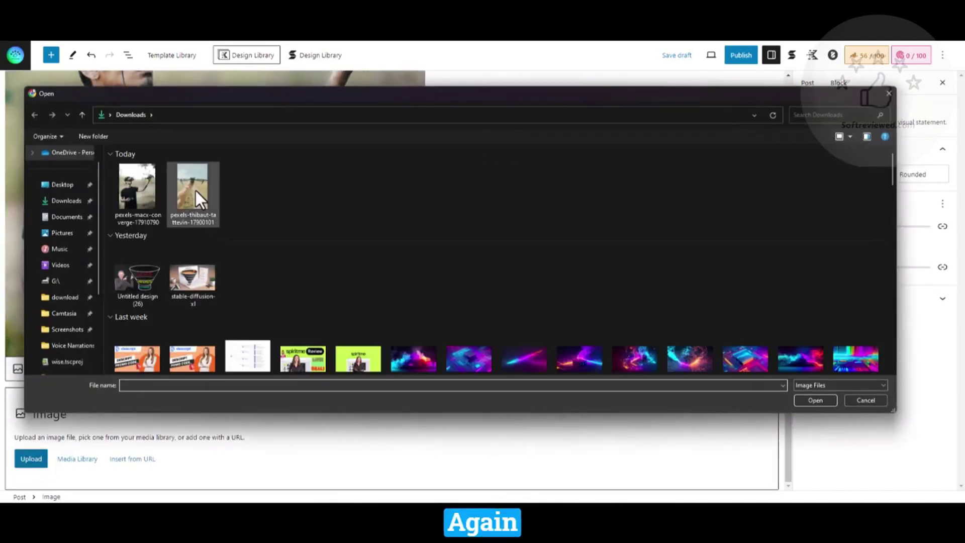
{"action": "left_click", "coordinate": [195, 190]}
{"action": "double_click", "coordinate": [195, 191]}
{"action": "scroll", "coordinate": [350, 407], "scroll_direction": "down", "scroll_amount": 5}
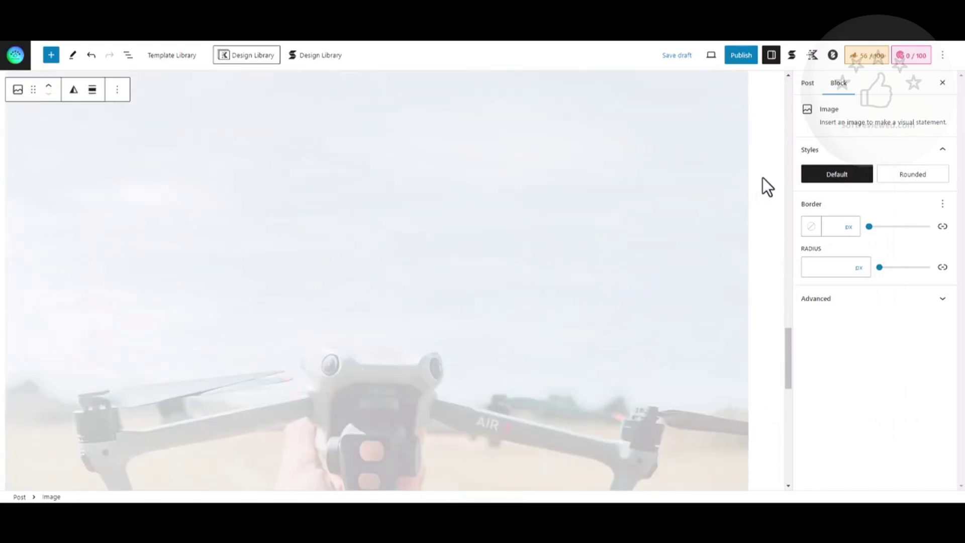
{"action": "left_click", "coordinate": [813, 85]}
{"action": "left_click", "coordinate": [839, 85]}
{"action": "scroll", "coordinate": [471, 285], "scroll_direction": "down", "scroll_amount": 4}
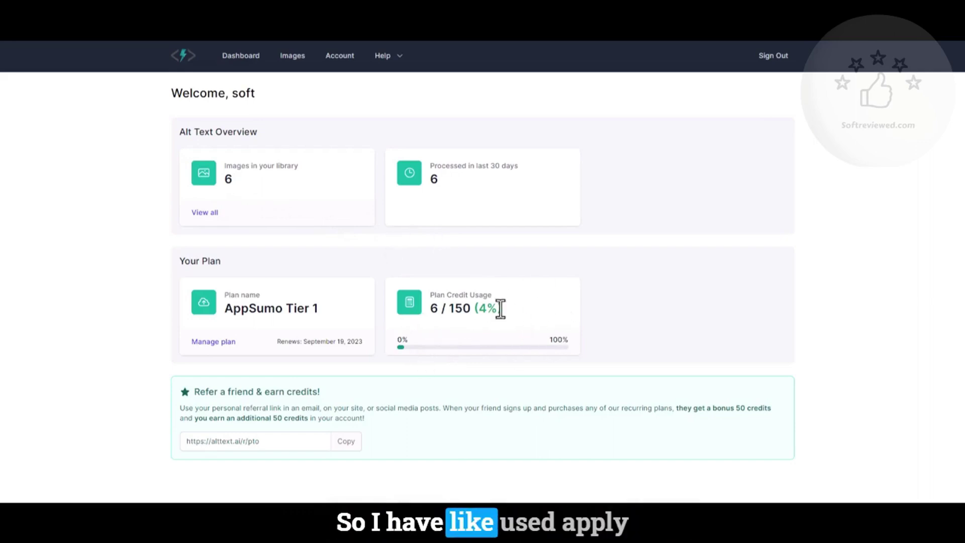
- Review the Images list in AltText.ai, peeking at the first image's alt text editor and cancelling without changes
{"action": "left_click", "coordinate": [291, 67]}
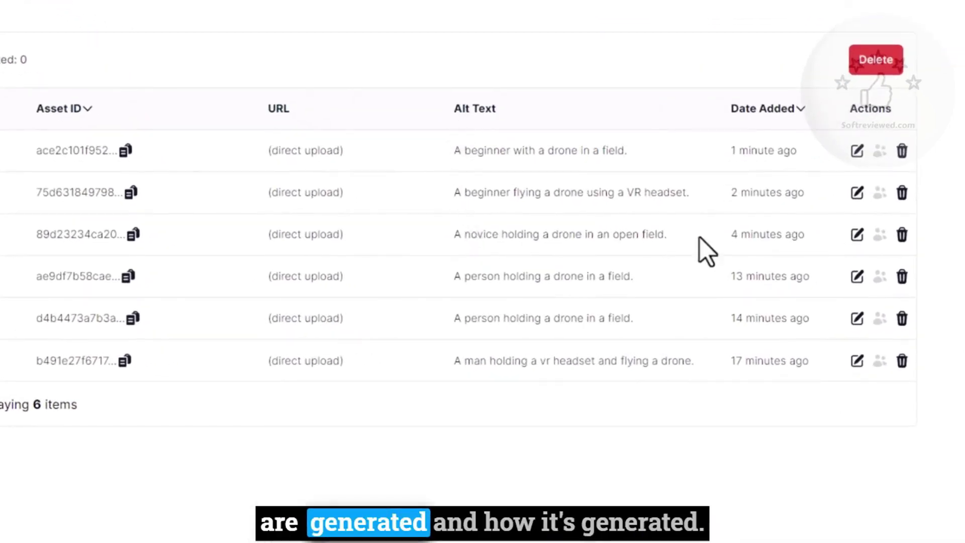
{"action": "left_click", "coordinate": [857, 151]}
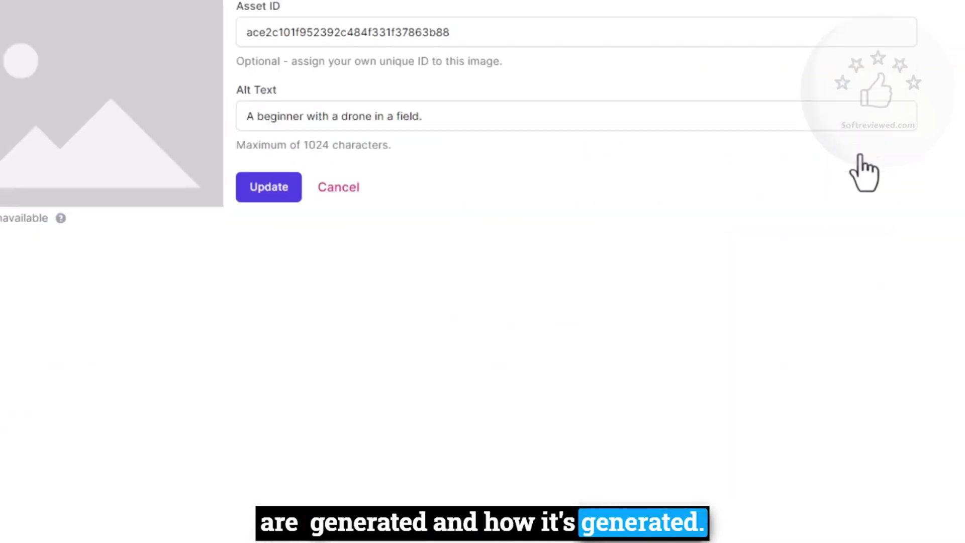
{"action": "left_click", "coordinate": [338, 188]}
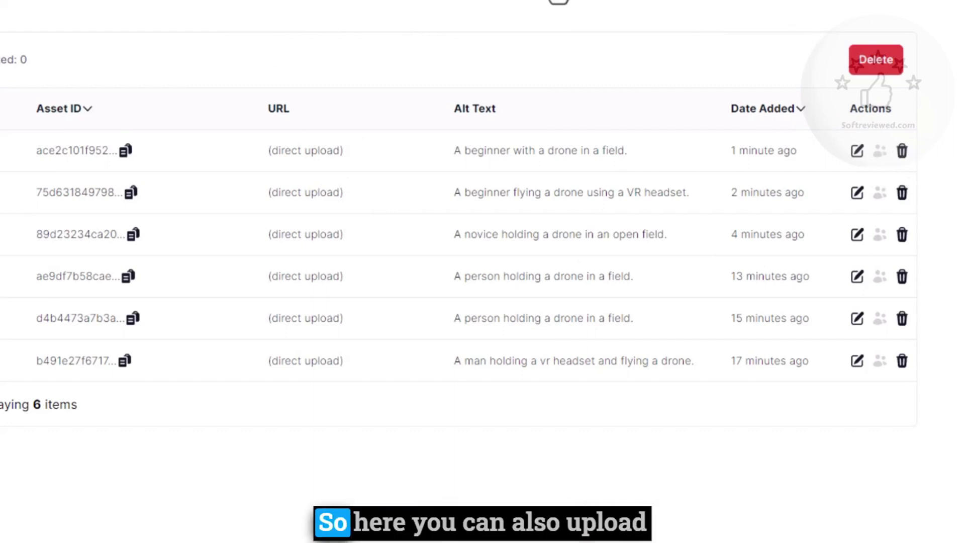
{"action": "left_click", "coordinate": [574, 15]}
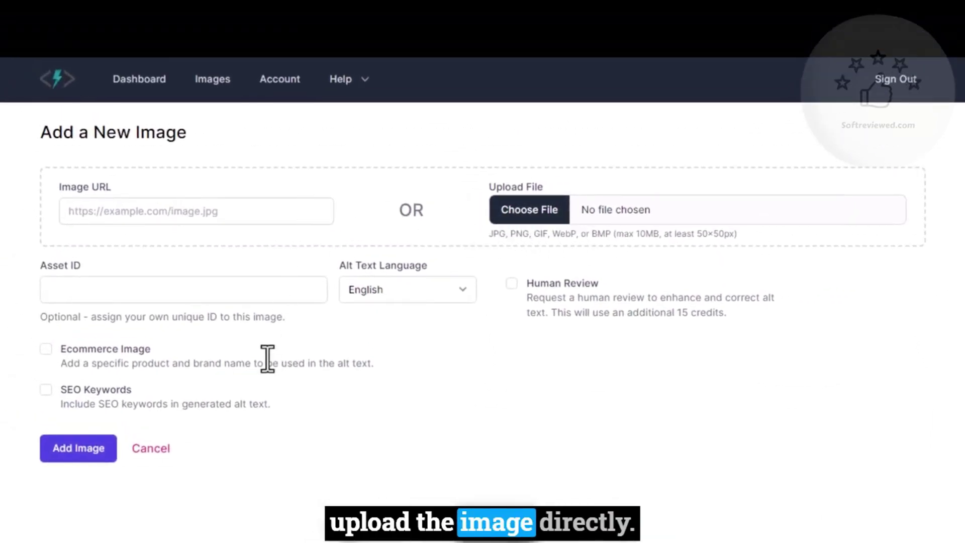
{"action": "left_click", "coordinate": [46, 389]}
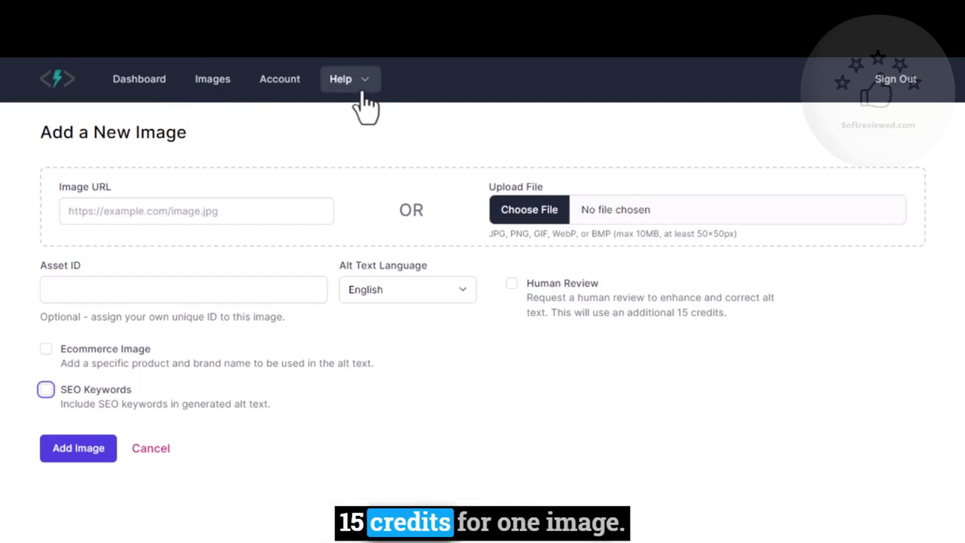
{"action": "left_click", "coordinate": [521, 223]}
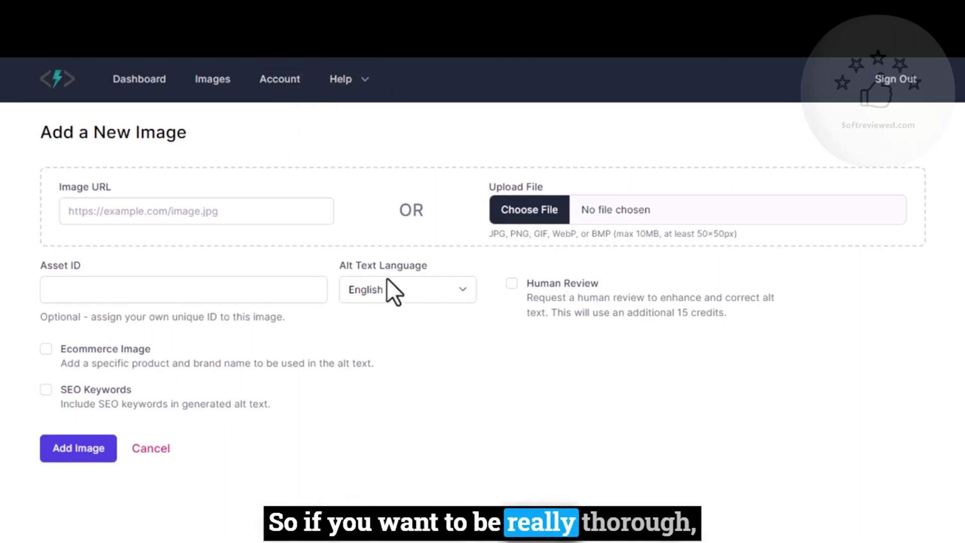
{"action": "left_click", "coordinate": [341, 86]}
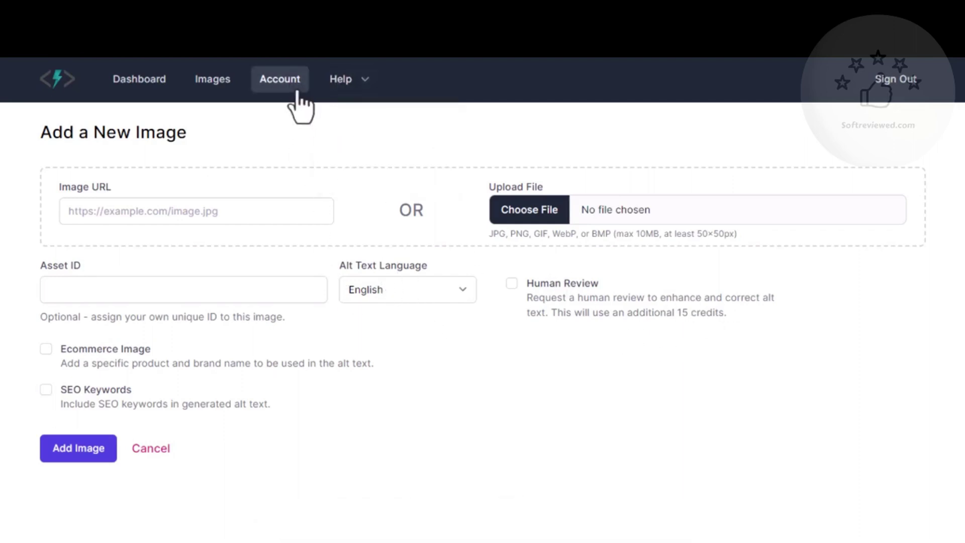
- Review the account's API Keys (key test, 6 credits used) and the AppSumo Tier 1 plan with 6 of 150 credits
{"action": "left_click", "coordinate": [213, 83]}
{"action": "left_click", "coordinate": [281, 96]}
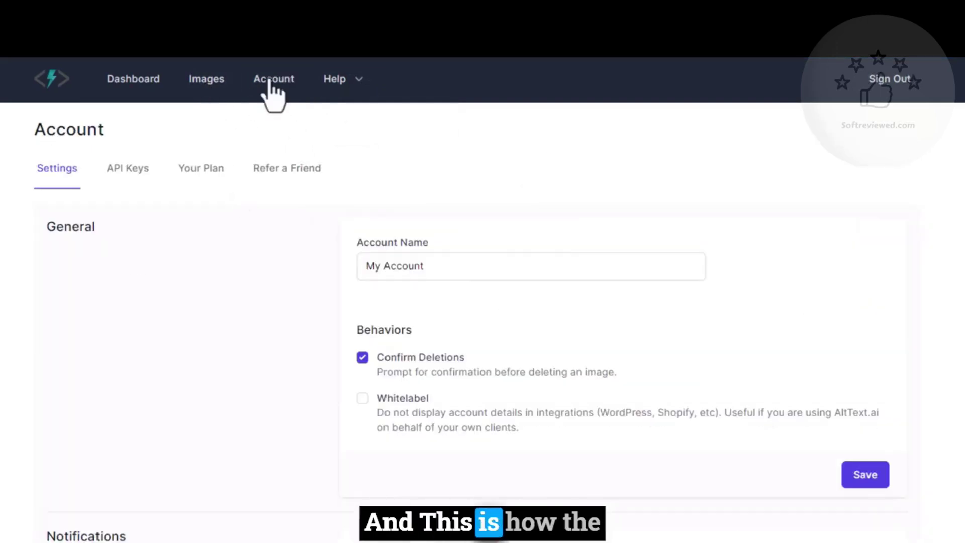
{"action": "scroll", "coordinate": [375, 250], "scroll_direction": "down", "scroll_amount": 4}
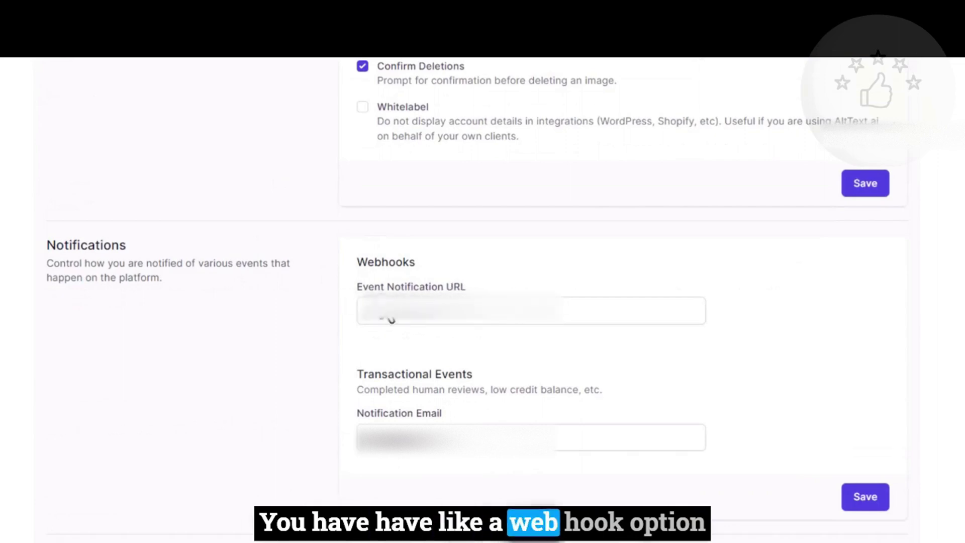
{"action": "scroll", "coordinate": [412, 285], "scroll_direction": "down", "scroll_amount": 2}
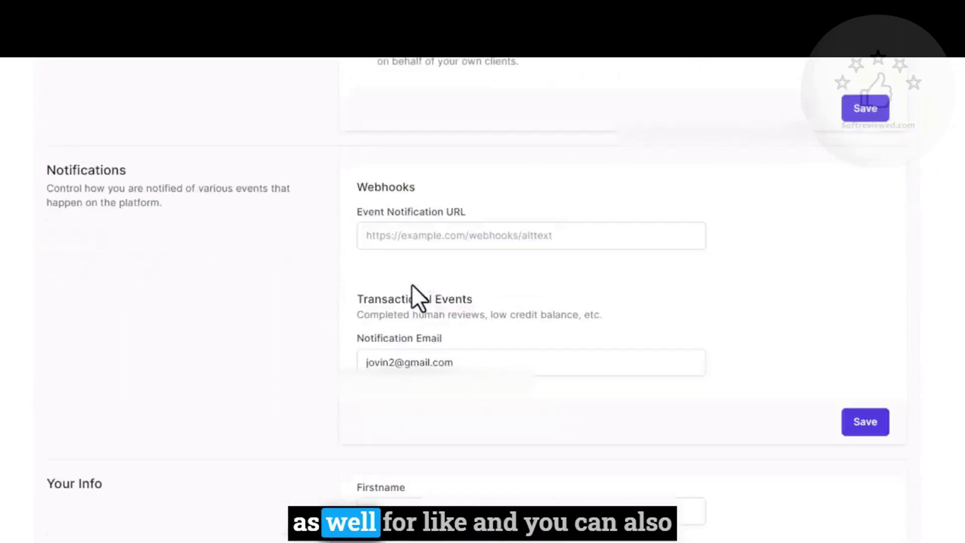
{"action": "scroll", "coordinate": [412, 284], "scroll_direction": "down", "scroll_amount": 2}
{"action": "scroll", "coordinate": [411, 284], "scroll_direction": "down", "scroll_amount": 4}
{"action": "scroll", "coordinate": [413, 284], "scroll_direction": "down", "scroll_amount": 1}
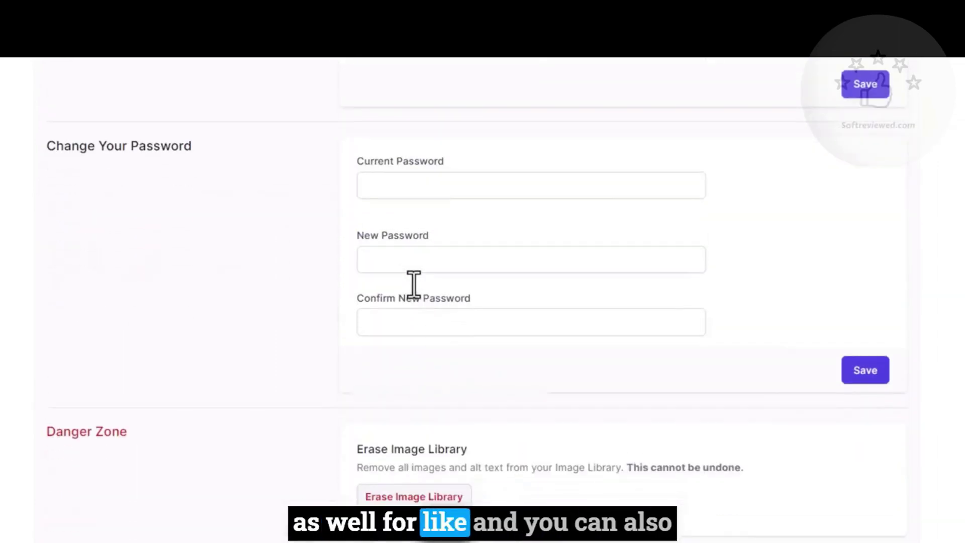
{"action": "scroll", "coordinate": [414, 285], "scroll_direction": "up", "scroll_amount": 5}
{"action": "scroll", "coordinate": [414, 284], "scroll_direction": "up", "scroll_amount": 4}
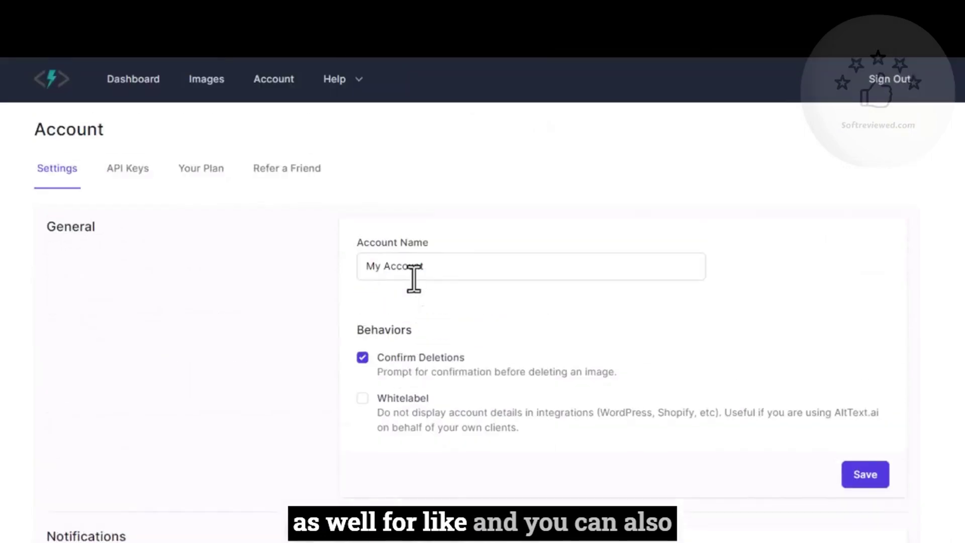
{"action": "left_click", "coordinate": [135, 170]}
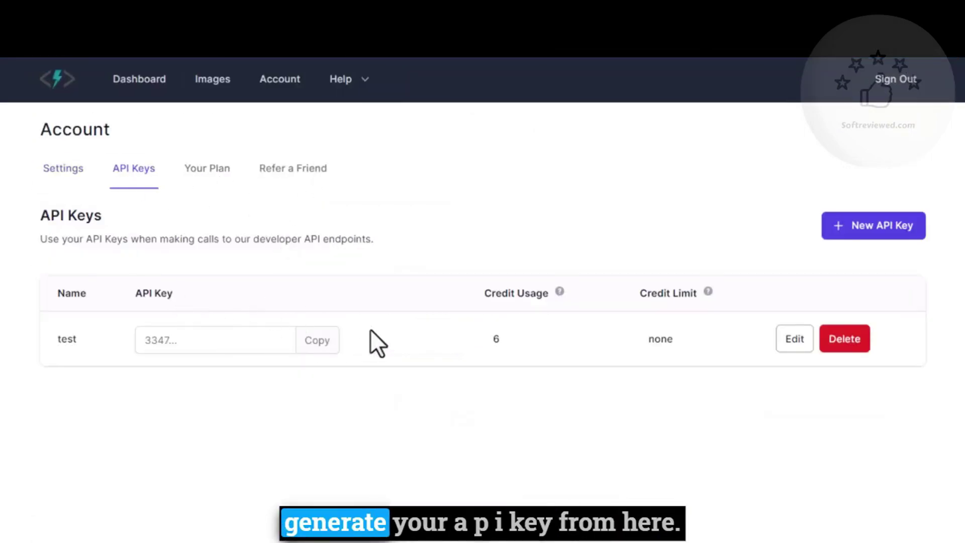
{"action": "left_click", "coordinate": [207, 169]}
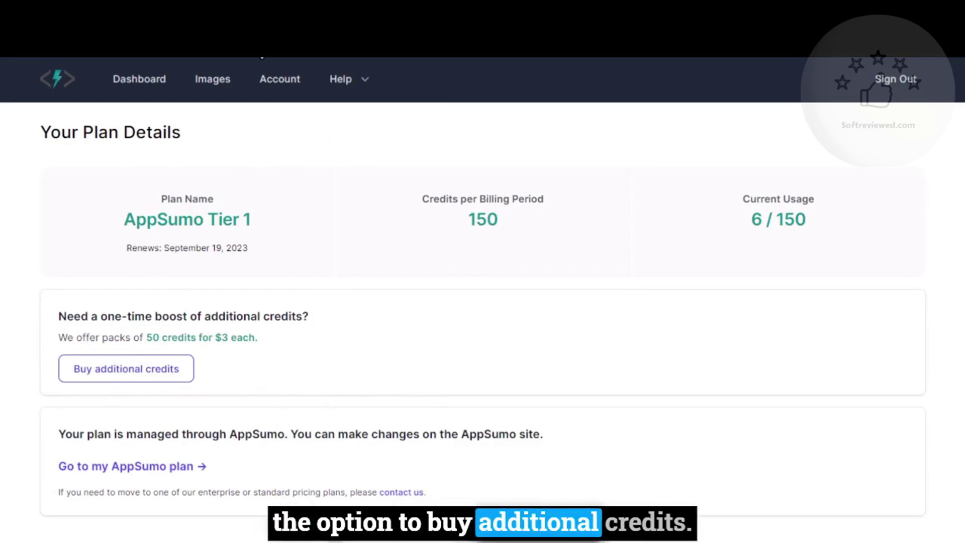
- Browse the public homepage's Solutions menu, How It Works steps and flexible integrations
{"action": "left_click", "coordinate": [58, 79]}
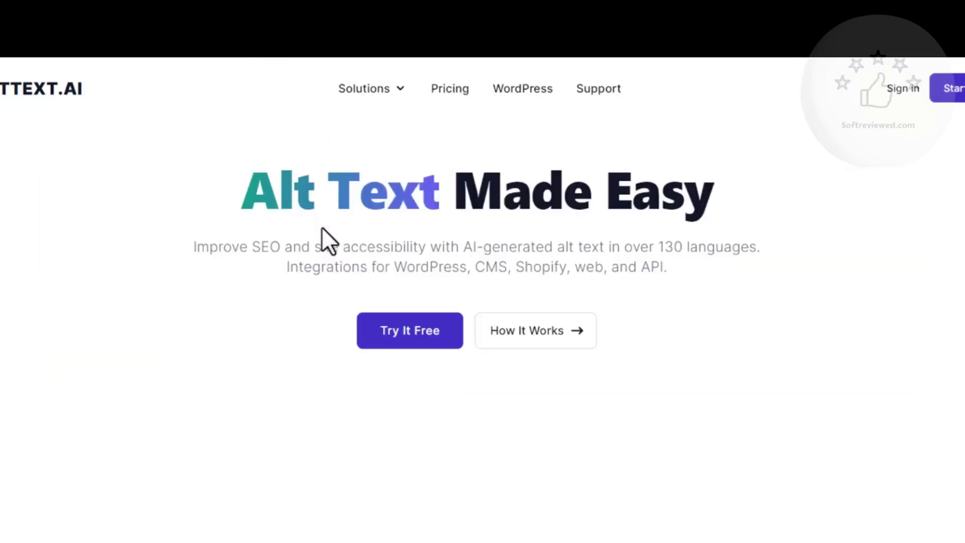
{"action": "scroll", "coordinate": [323, 227], "scroll_direction": "down", "scroll_amount": 5}
{"action": "scroll", "coordinate": [323, 228], "scroll_direction": "down", "scroll_amount": 5}
{"action": "scroll", "coordinate": [323, 227], "scroll_direction": "down", "scroll_amount": 3}
{"action": "scroll", "coordinate": [322, 227], "scroll_direction": "down", "scroll_amount": 3}
{"action": "scroll", "coordinate": [350, 189], "scroll_direction": "down", "scroll_amount": 1}
{"action": "scroll", "coordinate": [370, 166], "scroll_direction": "down", "scroll_amount": 1}
{"action": "scroll", "coordinate": [371, 159], "scroll_direction": "down", "scroll_amount": 1}
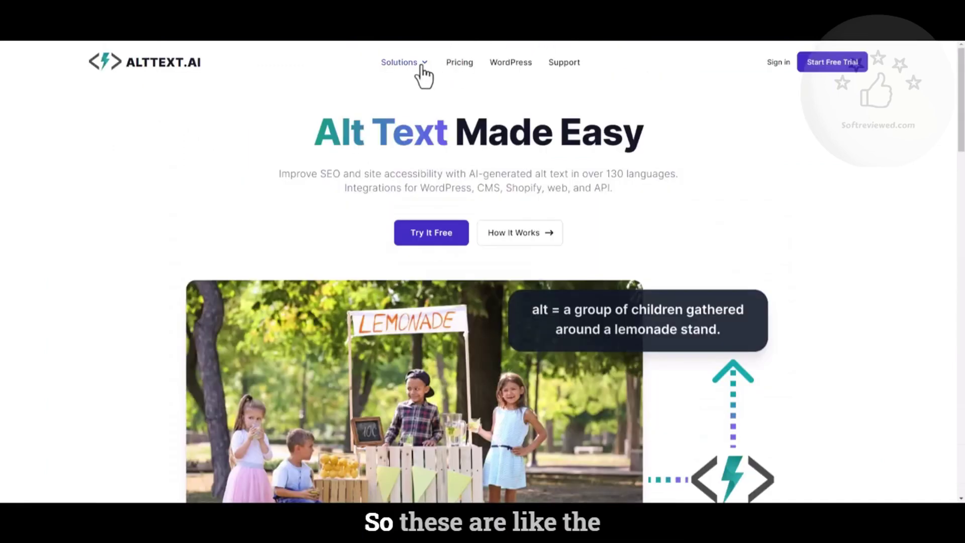
{"action": "left_click", "coordinate": [421, 73]}
{"action": "mouse_move", "coordinate": [370, 88]}
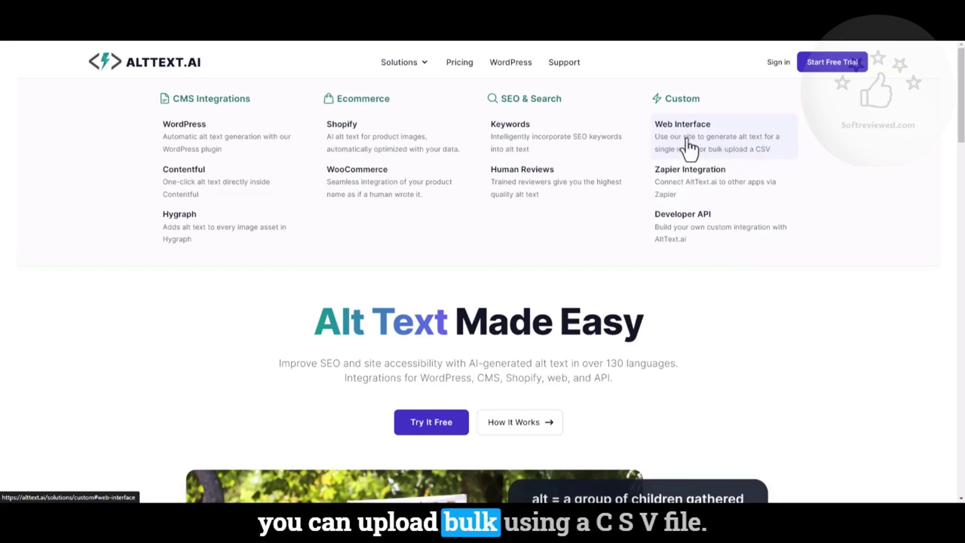
{"action": "scroll", "coordinate": [478, 362], "scroll_direction": "down", "scroll_amount": 5}
{"action": "scroll", "coordinate": [478, 361], "scroll_direction": "down", "scroll_amount": 5}
{"action": "scroll", "coordinate": [477, 360], "scroll_direction": "down", "scroll_amount": 2}
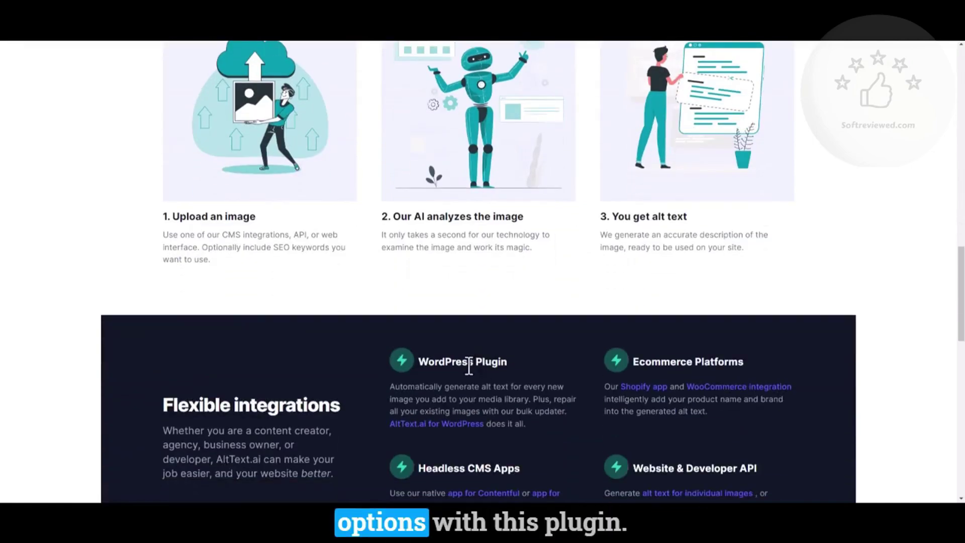